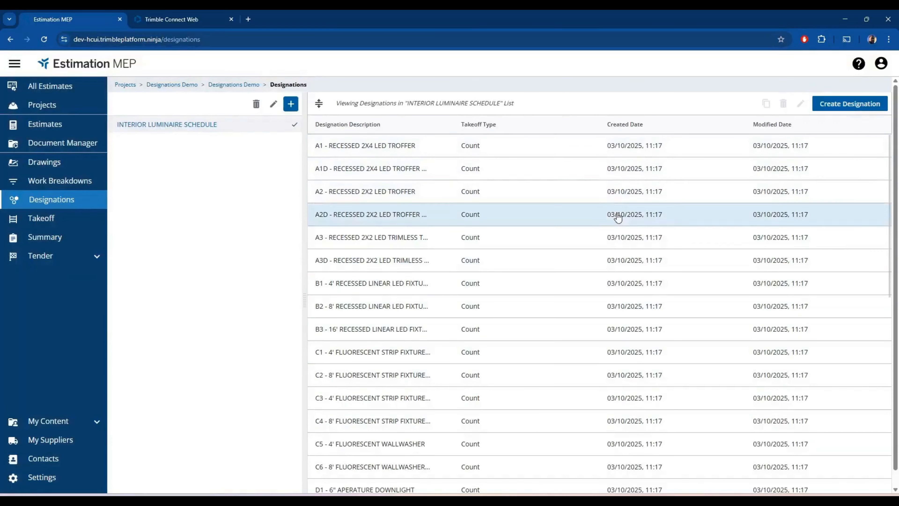
- Edit the A1 - RECESSED 2X4 LED TROFFER designation and add the 2x4 Drop-in 4L 277v assembly from the Lighting template designations
{"action": "left_click", "coordinate": [385, 148]}
{"action": "left_click", "coordinate": [800, 104]}
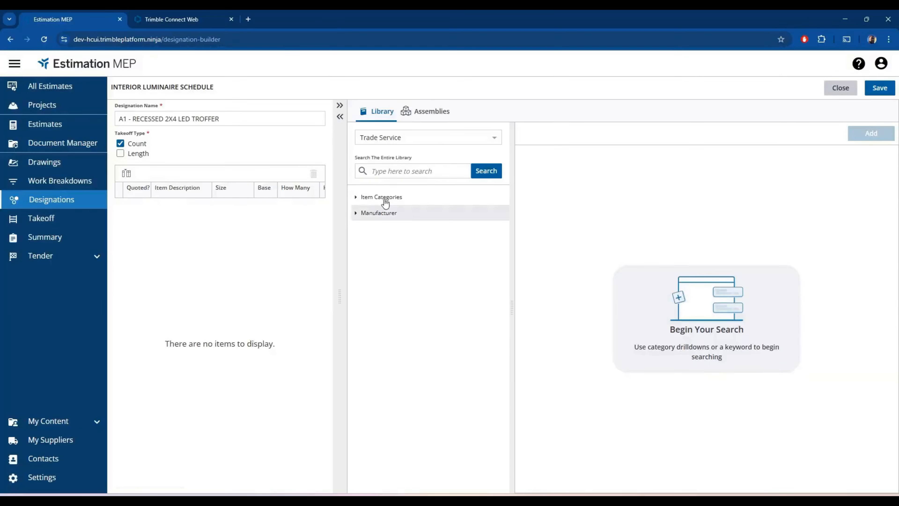
{"action": "left_click", "coordinate": [426, 112]}
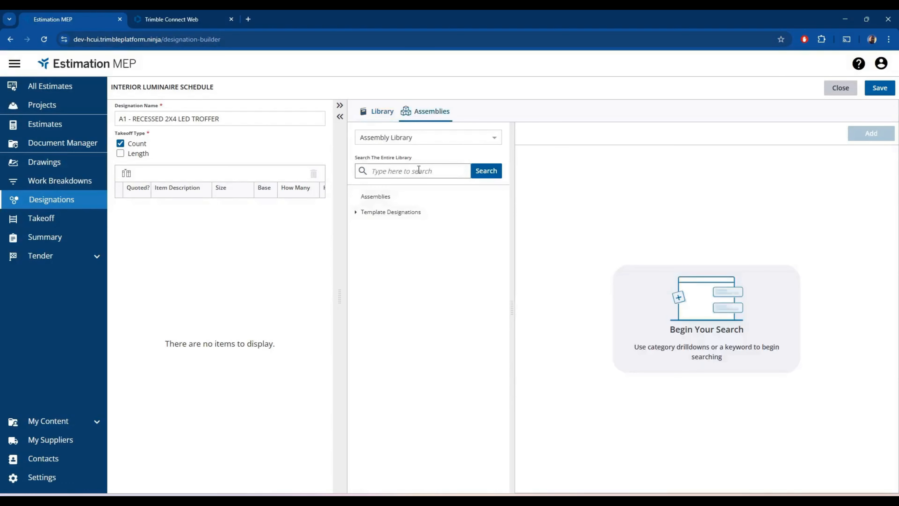
{"action": "left_click", "coordinate": [355, 214]}
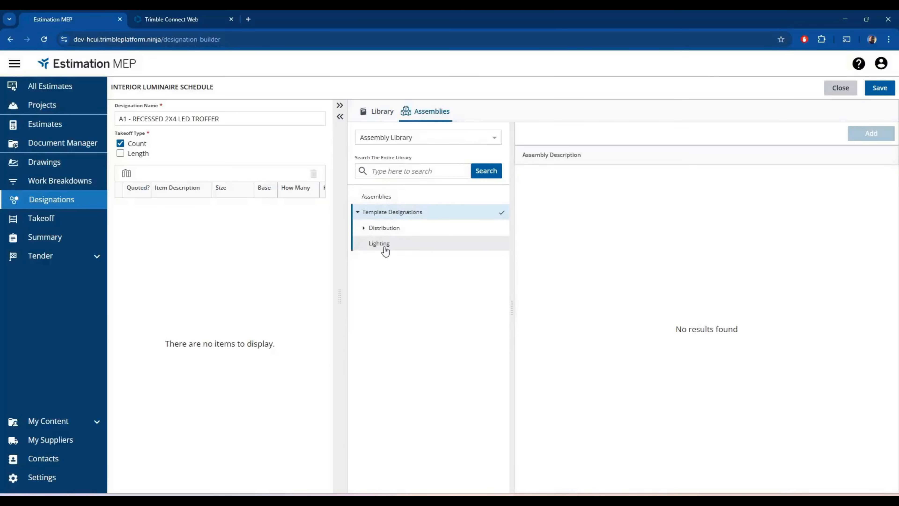
{"action": "left_click", "coordinate": [364, 230]}
{"action": "left_click", "coordinate": [379, 288]}
{"action": "left_click", "coordinate": [599, 220]}
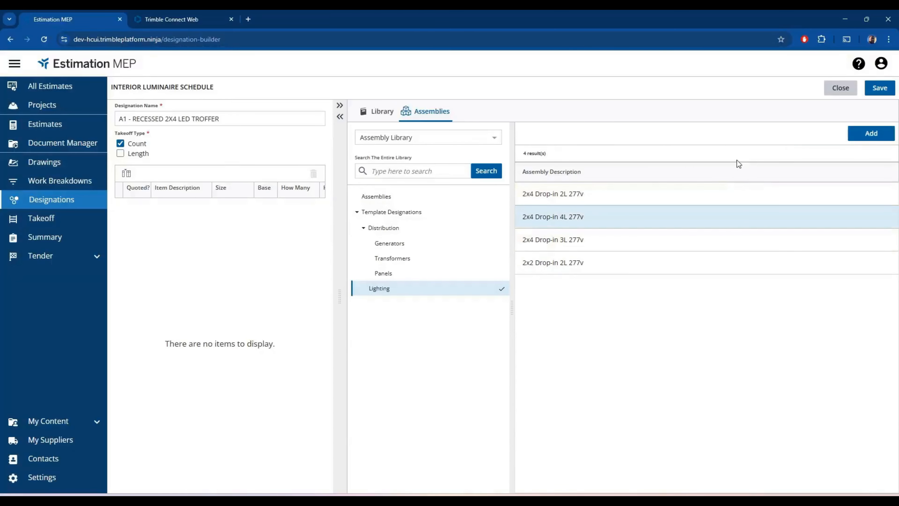
{"action": "left_click", "coordinate": [872, 133]}
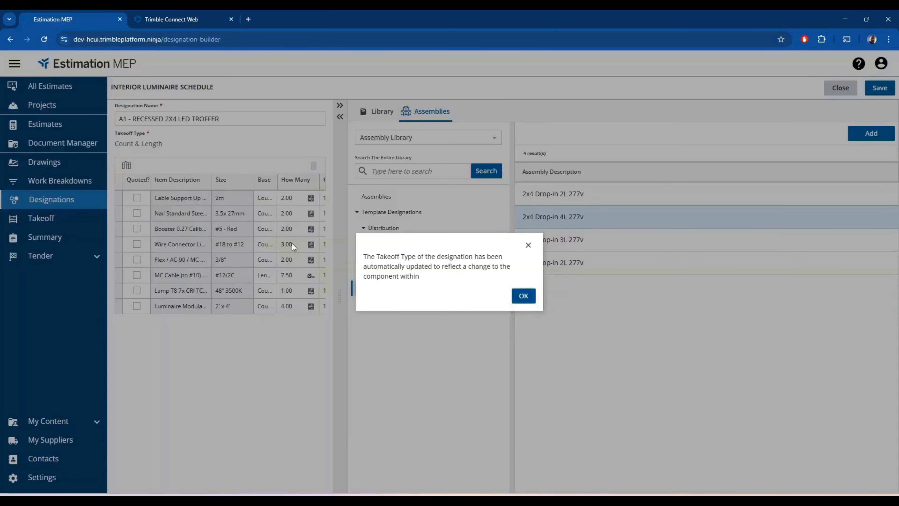
{"action": "left_click", "coordinate": [523, 296]}
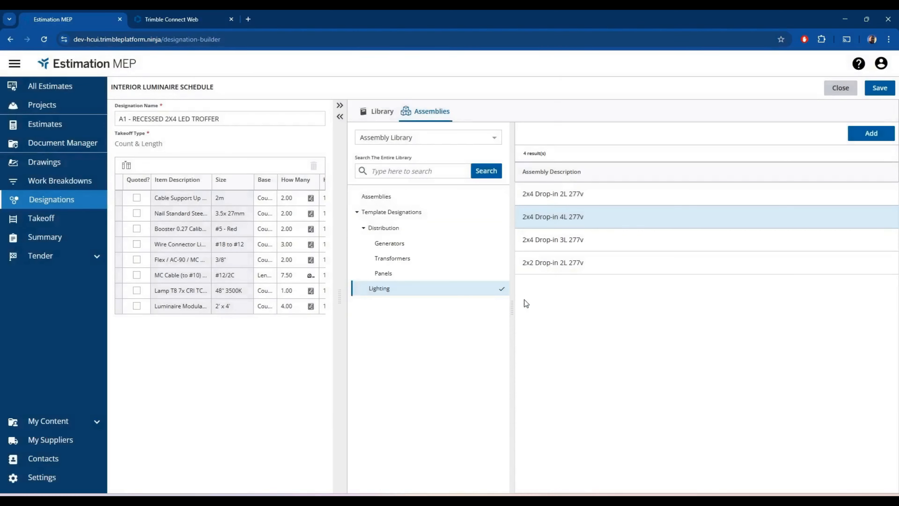
- Widen the designation's item grid and mark the T8 lamp and the 2' x 4' luminaire as quoted
{"action": "left_click_drag", "start_coordinate": [347, 172], "coordinate": [462, 172]}
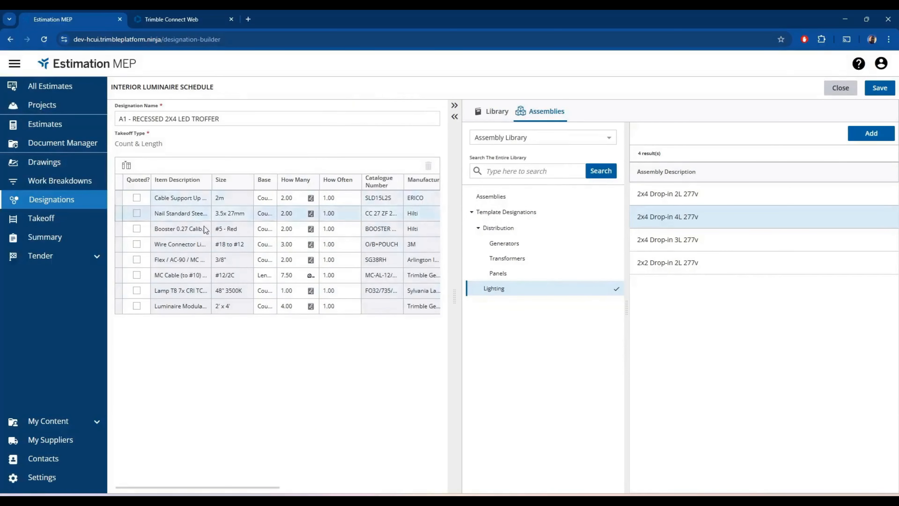
{"action": "left_click", "coordinate": [137, 290]}
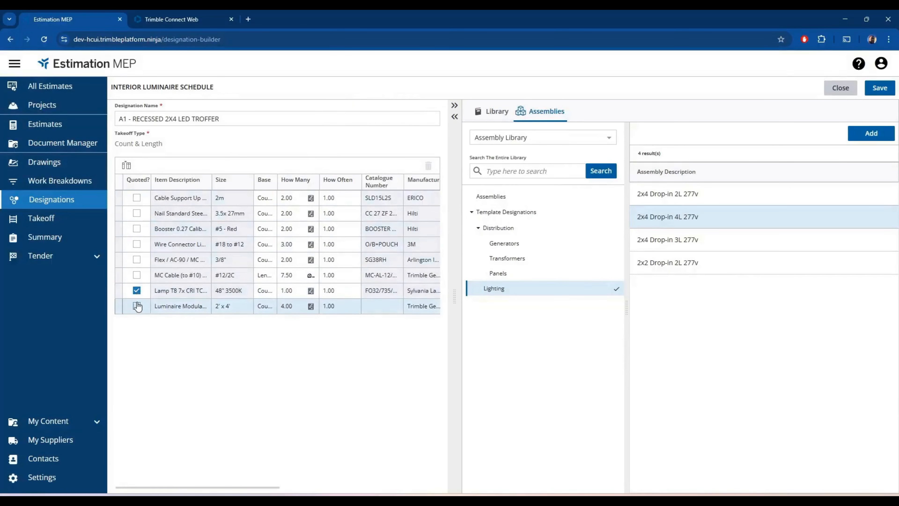
{"action": "left_click", "coordinate": [137, 305]}
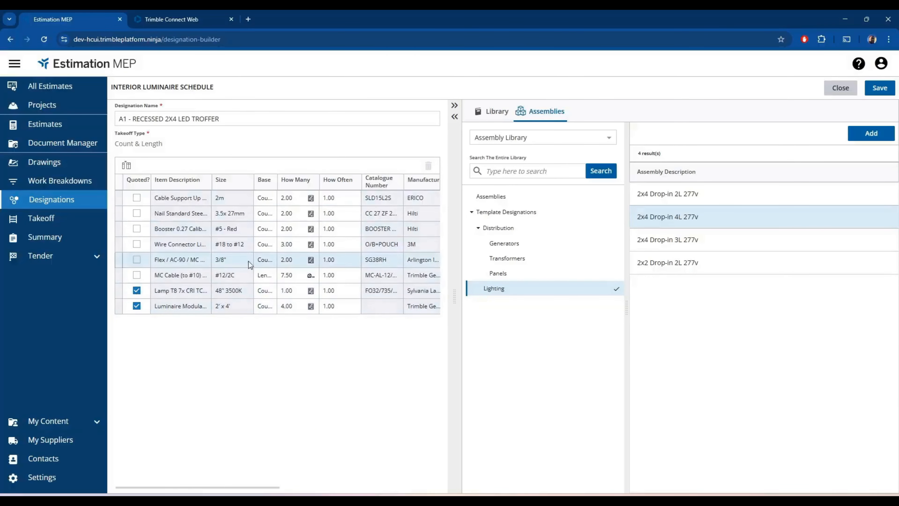
- Change the MC Cable item's base to Count, then save and close the A1 designation
{"action": "left_click", "coordinate": [292, 275]}
{"action": "left_click", "coordinate": [269, 278]}
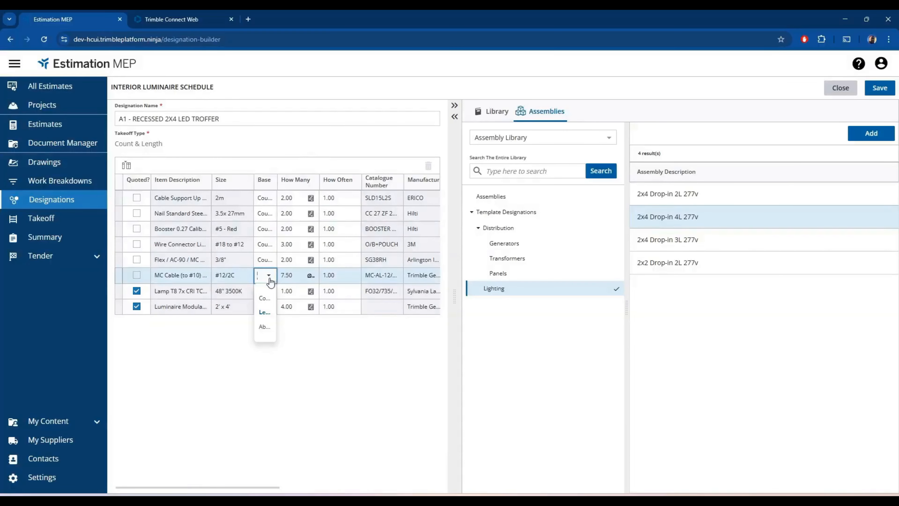
{"action": "left_click", "coordinate": [263, 298]}
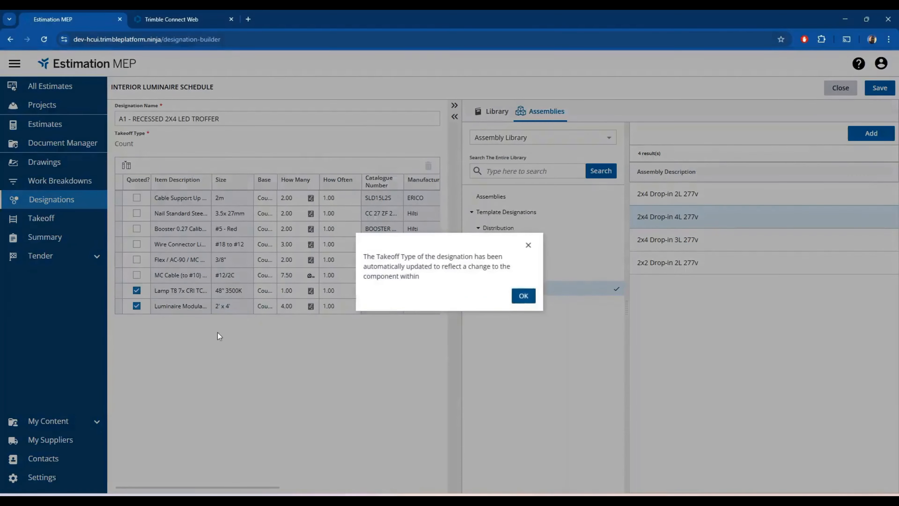
{"action": "left_click", "coordinate": [522, 296]}
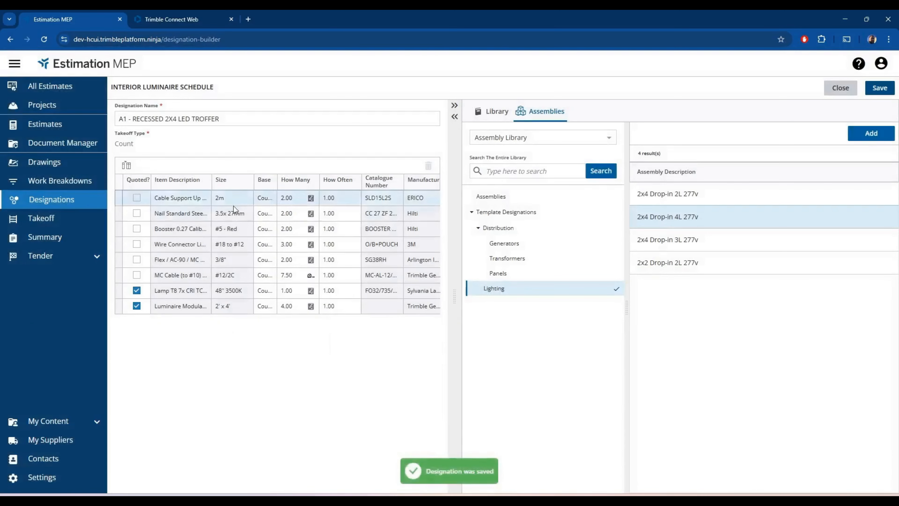
{"action": "left_click", "coordinate": [841, 88]}
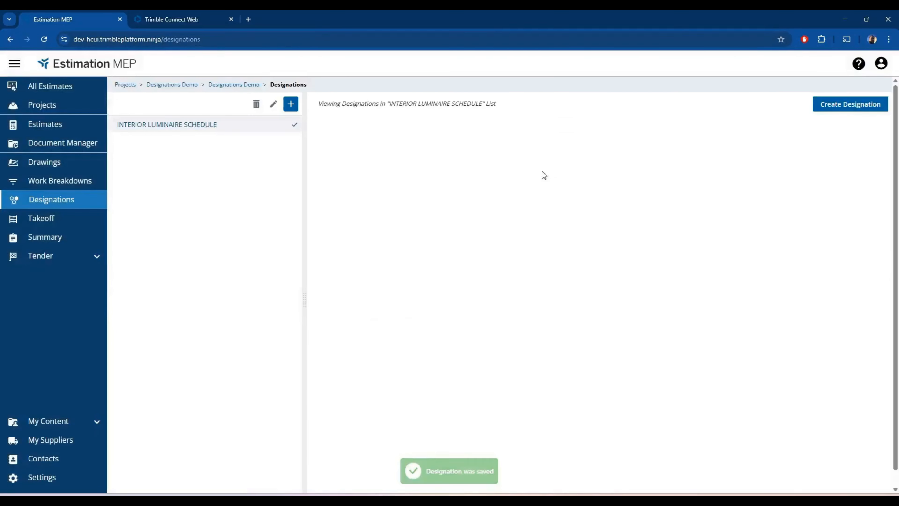
- View the A2 - RECESSED 2X2 LED TROFFER designation, close it and go to the estimate's takeoff
{"action": "double_click", "coordinate": [345, 193]}
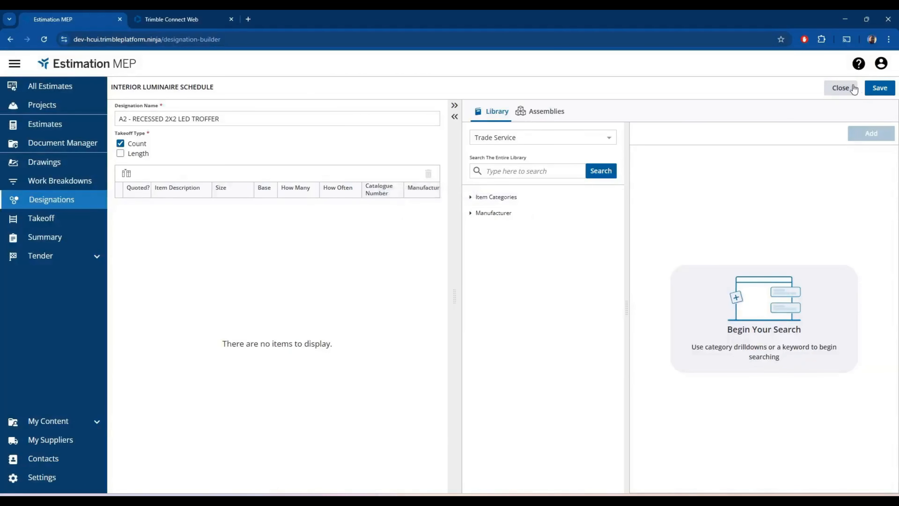
{"action": "left_click", "coordinate": [840, 88]}
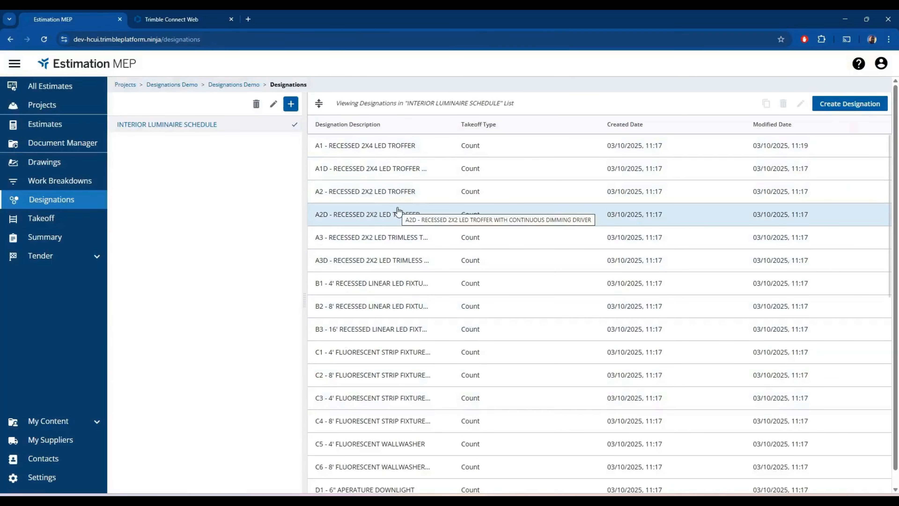
{"action": "left_click", "coordinate": [41, 218]}
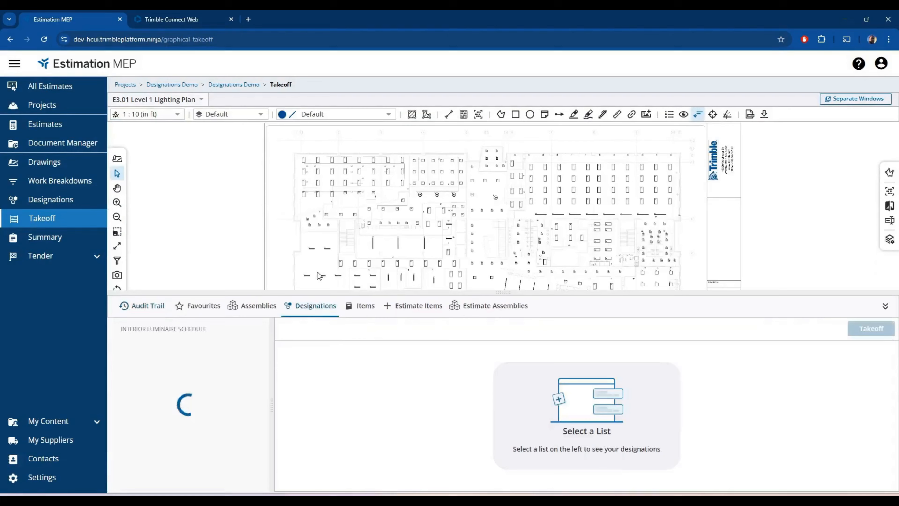
{"action": "left_click", "coordinate": [167, 330]}
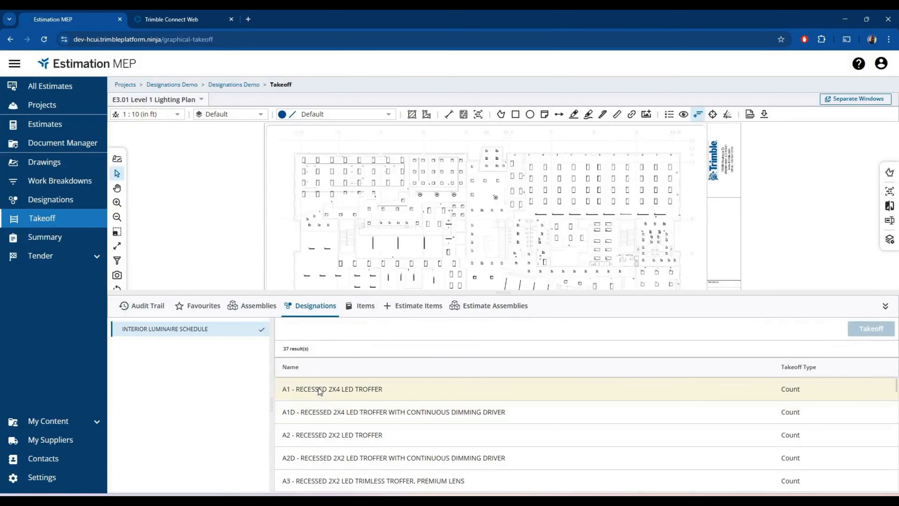
{"action": "left_click", "coordinate": [331, 391]}
{"action": "left_click", "coordinate": [858, 333]}
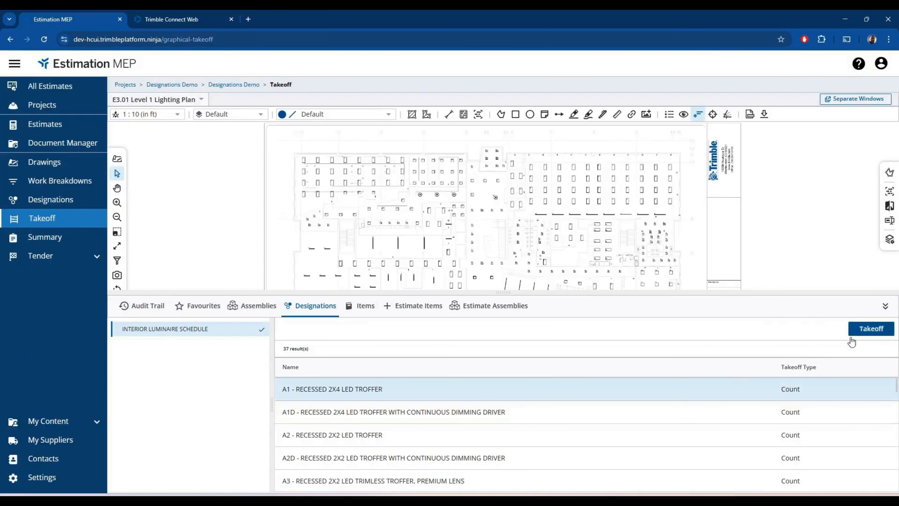
{"action": "scroll", "coordinate": [310, 159], "scroll_direction": "up", "scroll_amount": 6}
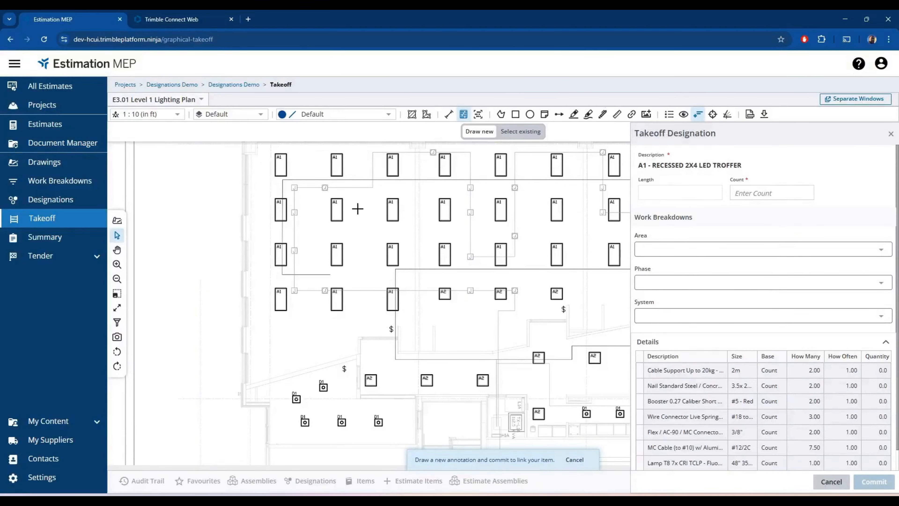
{"action": "left_click", "coordinate": [282, 159]}
{"action": "left_click", "coordinate": [340, 165]}
{"action": "left_click", "coordinate": [392, 165]}
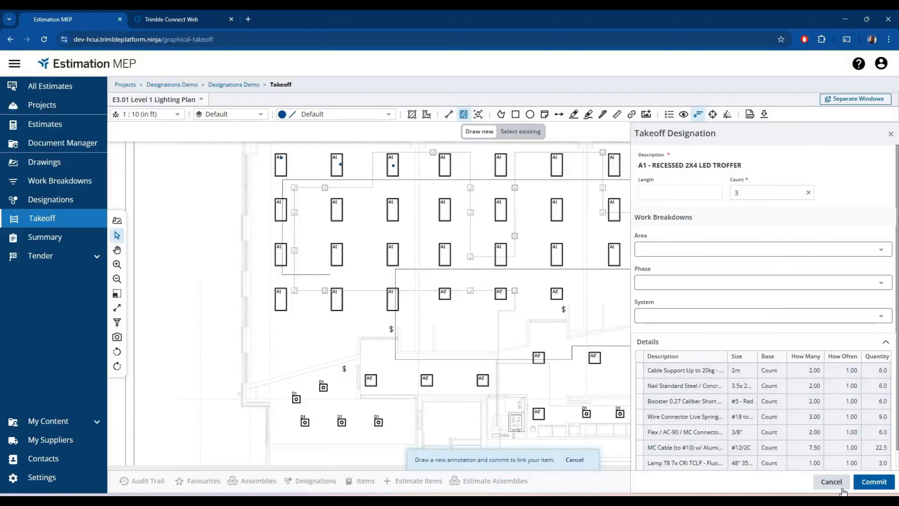
{"action": "left_click", "coordinate": [831, 482]}
- Auto Count the A1 fixture symbol on the lighting plan with a search named A1, and draw all results as annotations
{"action": "scroll", "coordinate": [263, 151], "scroll_direction": "up", "scroll_amount": 5}
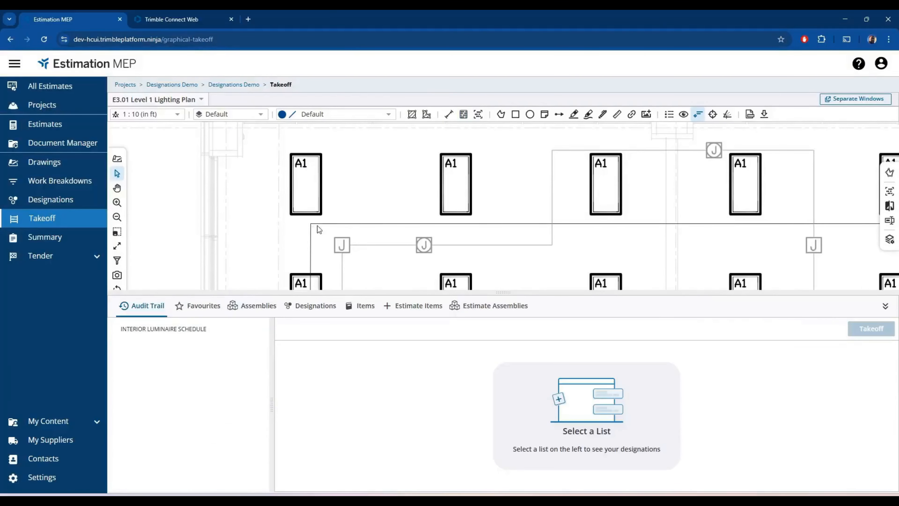
{"action": "left_click", "coordinate": [478, 114]}
{"action": "left_click", "coordinate": [865, 274]}
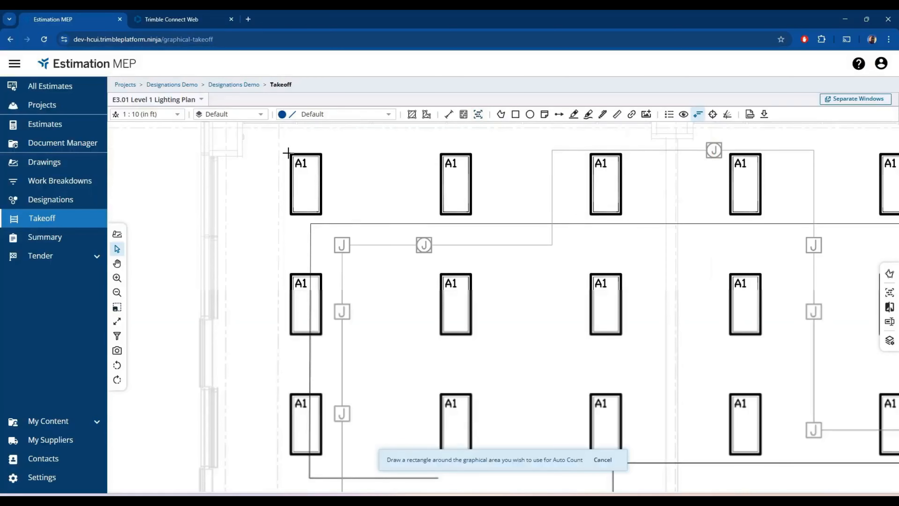
{"action": "left_click_drag", "start_coordinate": [289, 151], "coordinate": [324, 217]}
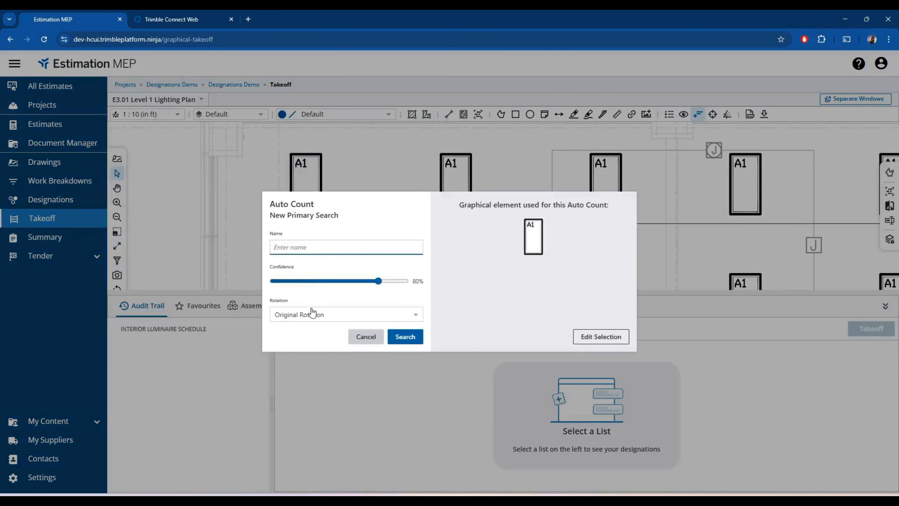
{"action": "left_click", "coordinate": [305, 245]}
{"action": "type", "text": "A1"}
{"action": "left_click", "coordinate": [405, 336]}
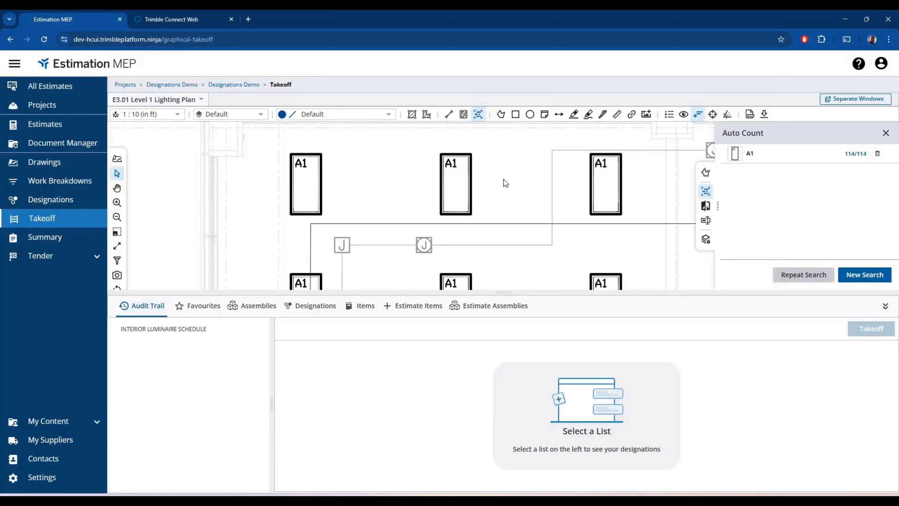
{"action": "left_click", "coordinate": [855, 153]}
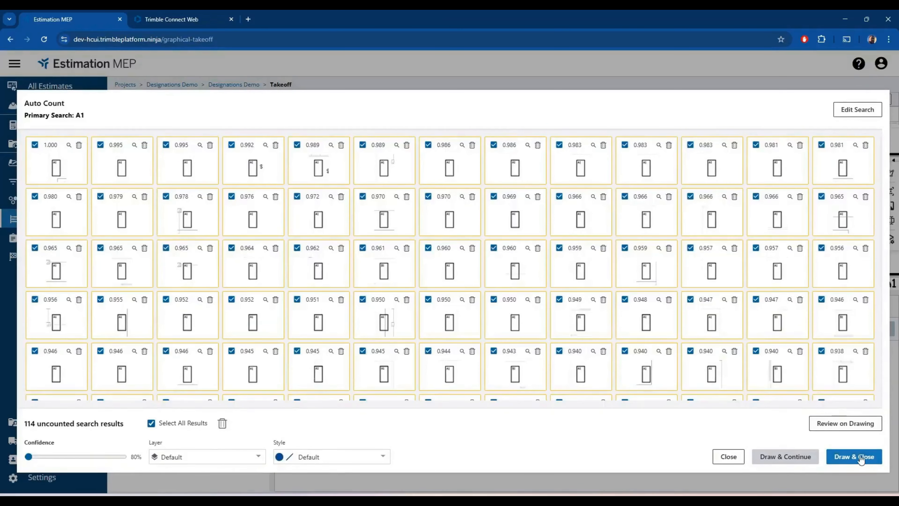
{"action": "left_click", "coordinate": [851, 457]}
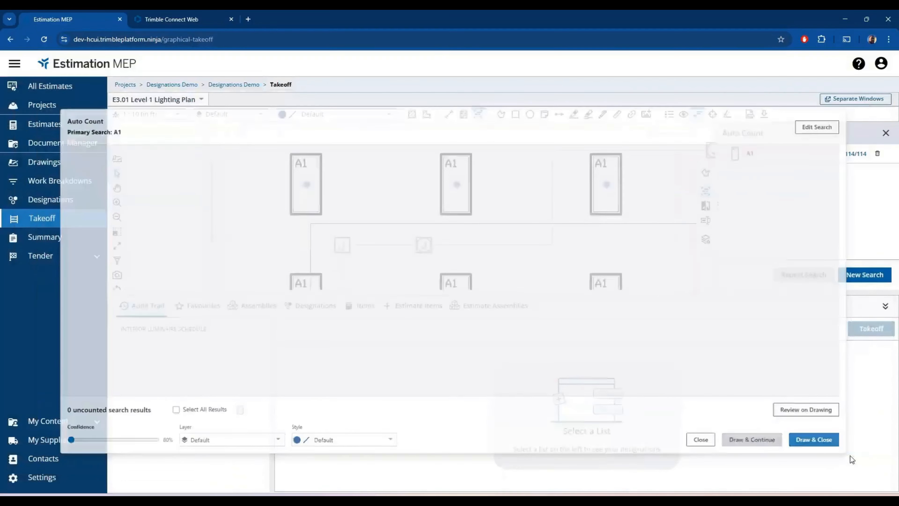
- Take off the A1 - RECESSED 2X4 LED TROFFER designation from the existing A1 annotations, assign the area Floor 1 and commit it
{"action": "left_click", "coordinate": [370, 389]}
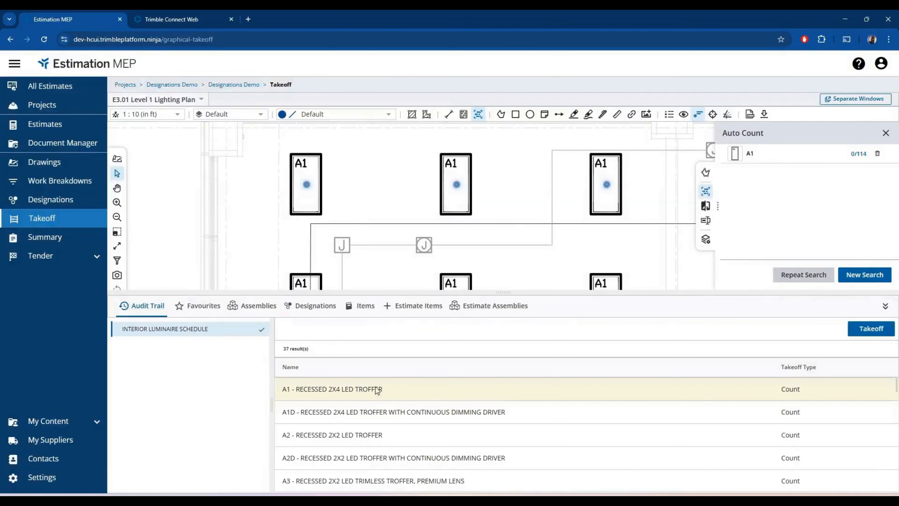
{"action": "left_click", "coordinate": [866, 329]}
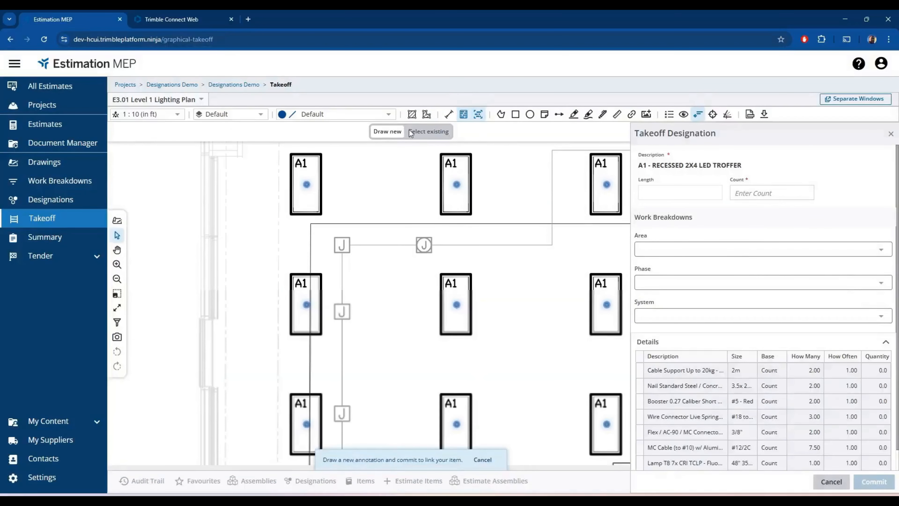
{"action": "left_click", "coordinate": [425, 134]}
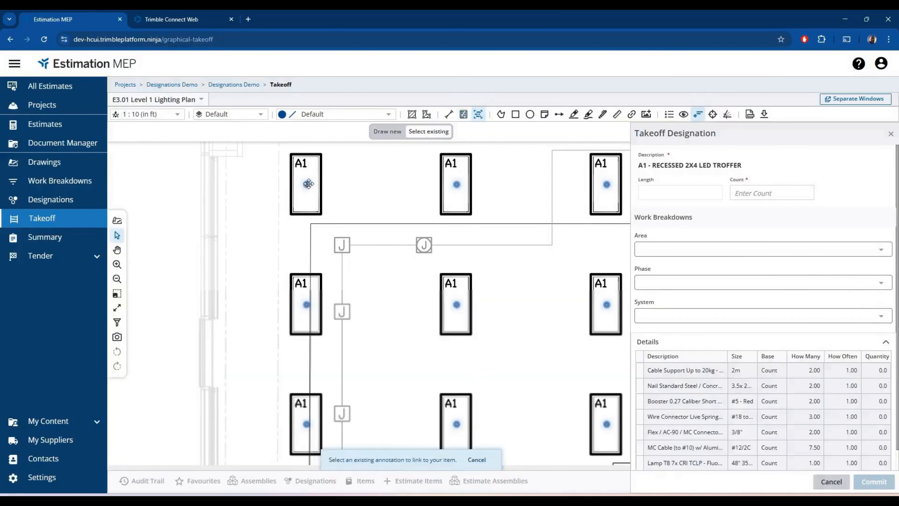
{"action": "left_click", "coordinate": [308, 183]}
{"action": "left_click", "coordinate": [880, 250]}
{"action": "left_click", "coordinate": [672, 270]}
{"action": "left_click", "coordinate": [874, 481]}
- Examine the A1 takeoff's component items in the audit trail and in the estimate summary
{"action": "left_click", "coordinate": [134, 328]}
{"action": "scroll", "coordinate": [425, 387], "scroll_direction": "down", "scroll_amount": 1}
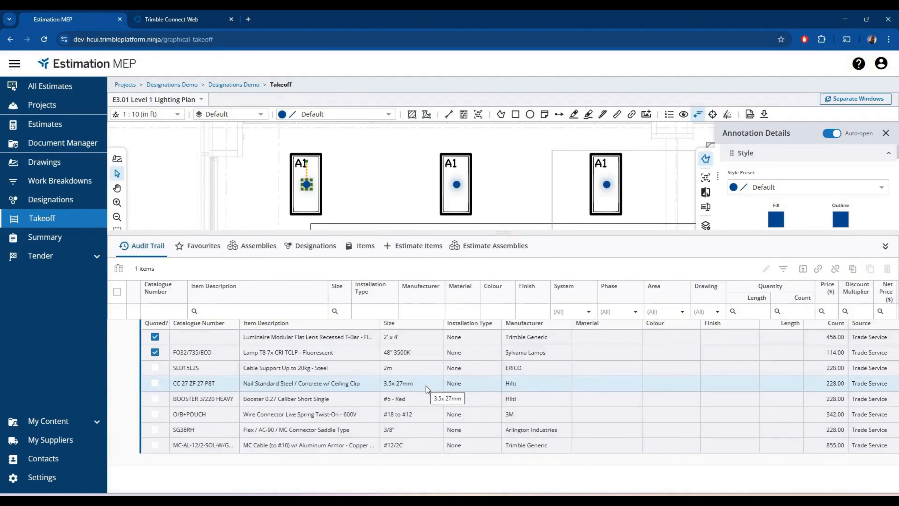
{"action": "scroll", "coordinate": [426, 386], "scroll_direction": "up", "scroll_amount": 1}
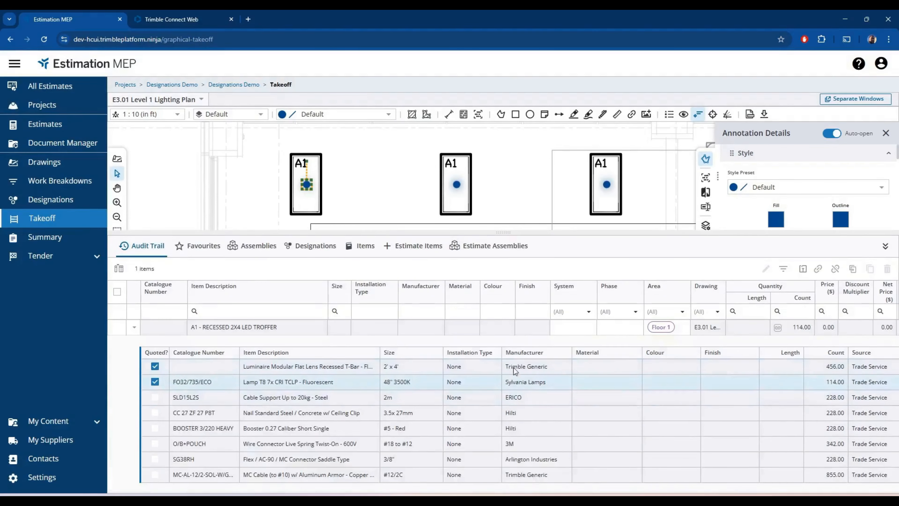
{"action": "left_click", "coordinate": [54, 237]}
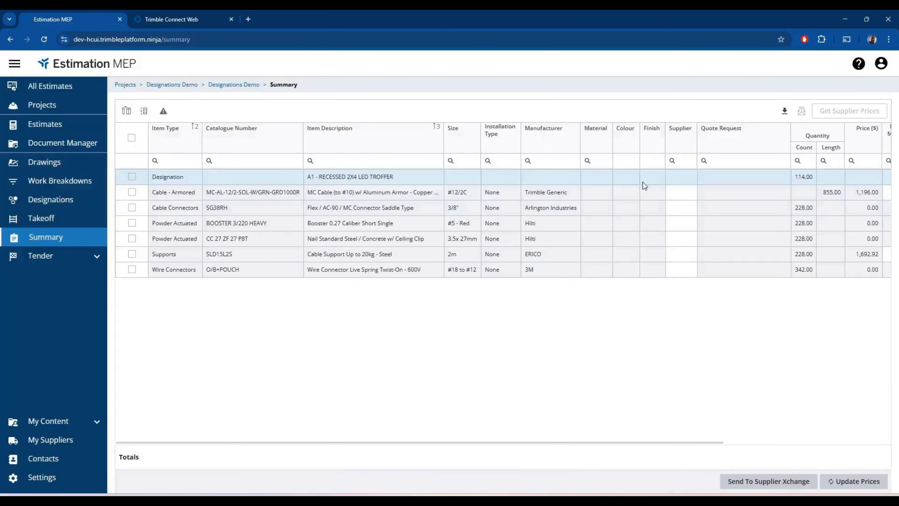
- Auto Count the A2 fixture symbol on the Level 1 lighting plan with a search named A2, and draw all results as annotations
{"action": "left_click", "coordinate": [64, 220]}
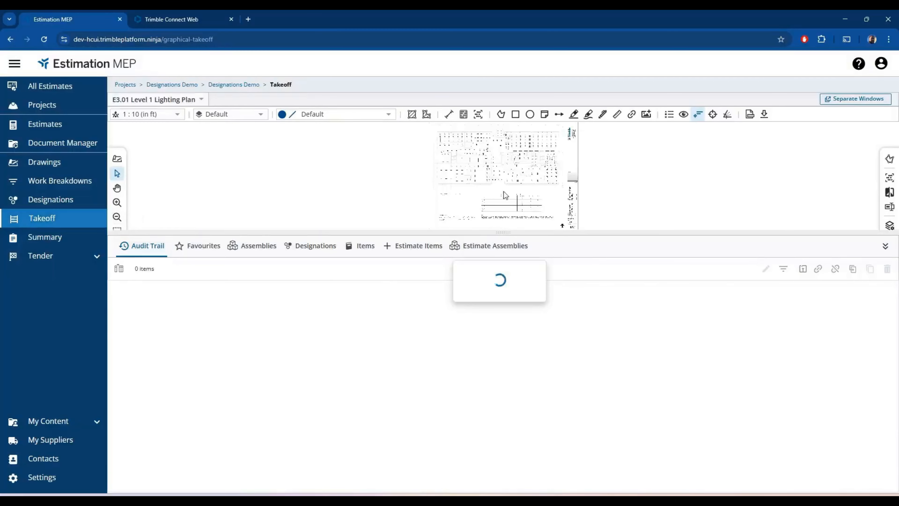
{"action": "left_click_drag", "start_coordinate": [502, 232], "coordinate": [502, 294]}
{"action": "scroll", "coordinate": [480, 145], "scroll_direction": "up", "scroll_amount": 3}
{"action": "scroll", "coordinate": [432, 163], "scroll_direction": "up", "scroll_amount": 2}
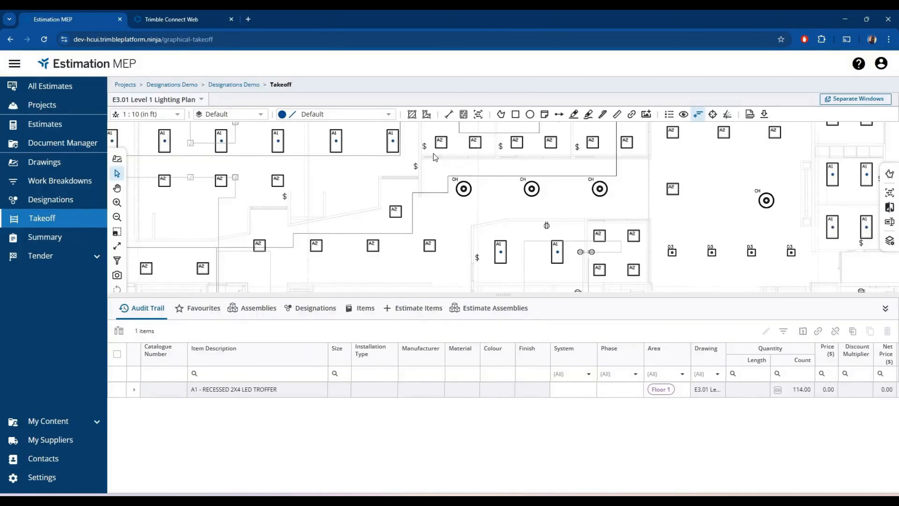
{"action": "scroll", "coordinate": [453, 155], "scroll_direction": "up", "scroll_amount": 2}
{"action": "left_click_drag", "start_coordinate": [456, 169], "coordinate": [456, 213]}
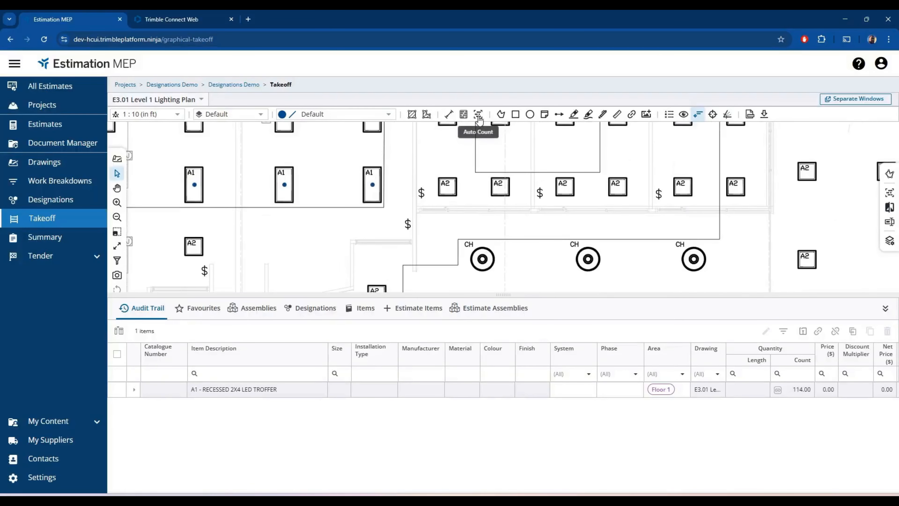
{"action": "left_click", "coordinate": [478, 114]}
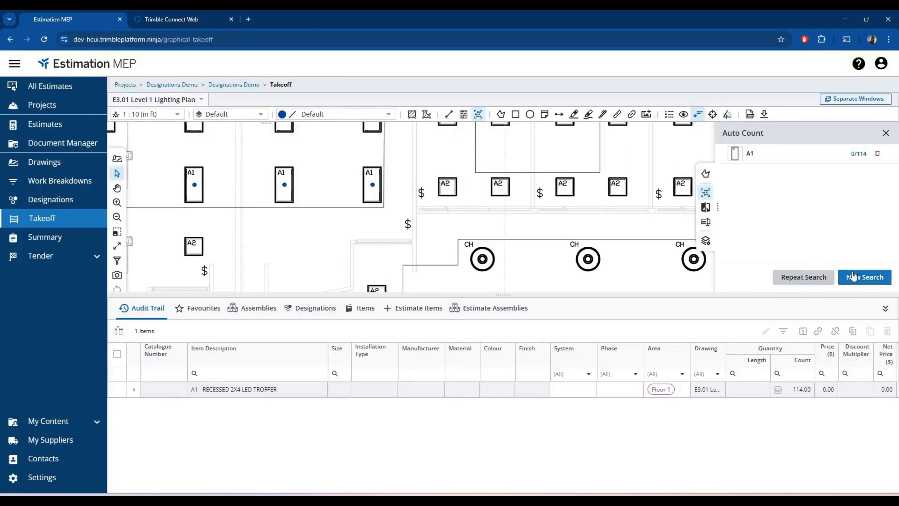
{"action": "left_click", "coordinate": [864, 277]}
{"action": "left_click_drag", "start_coordinate": [436, 175], "coordinate": [458, 198]}
{"action": "left_click", "coordinate": [343, 246]}
{"action": "type", "text": "A2"}
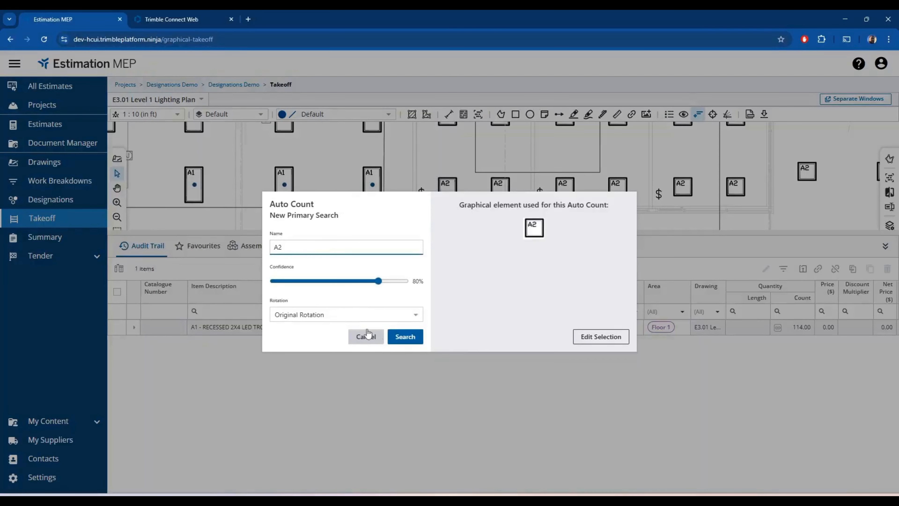
{"action": "left_click", "coordinate": [405, 338]}
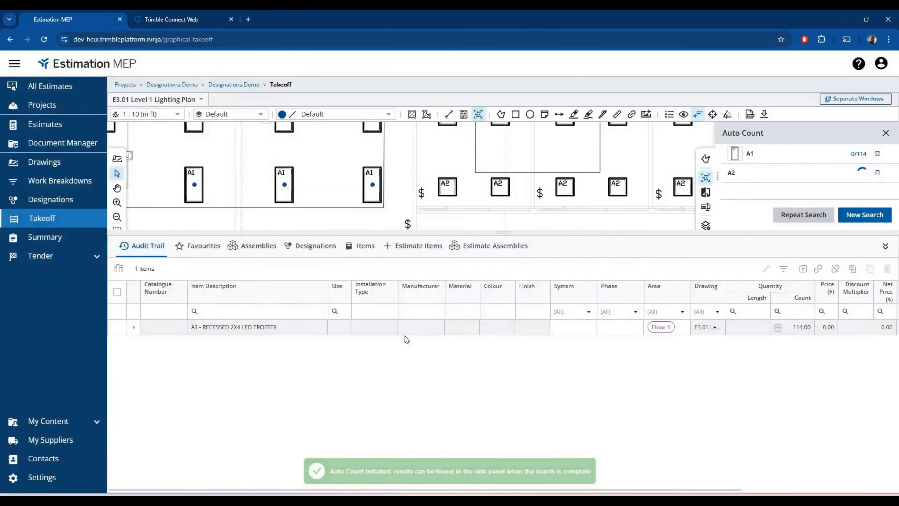
{"action": "left_click_drag", "start_coordinate": [531, 232], "coordinate": [531, 252]}
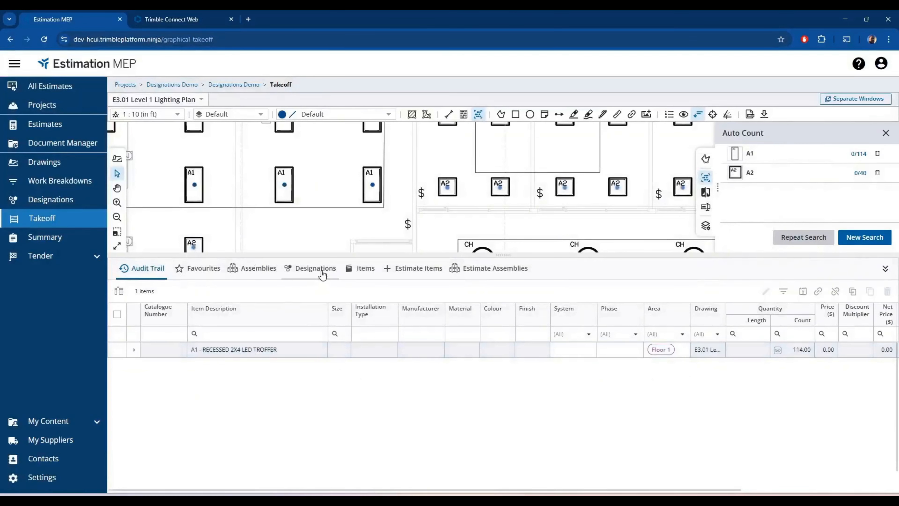
- Take off the A2 - RECESSED 2X2 LED TROFFER designation from INTERIOR LUMINAIRE SCHEDULE using the existing A2 annotations, and commit it
{"action": "left_click", "coordinate": [315, 268]}
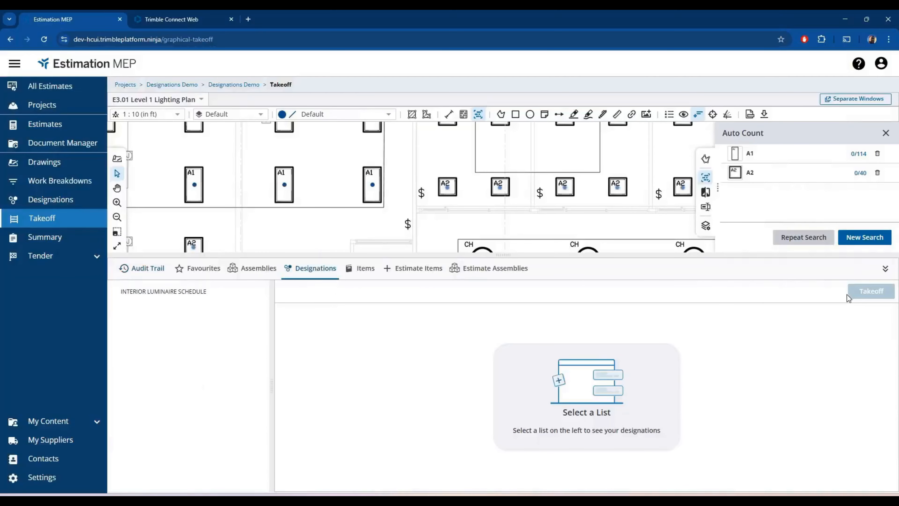
{"action": "left_click", "coordinate": [175, 292]}
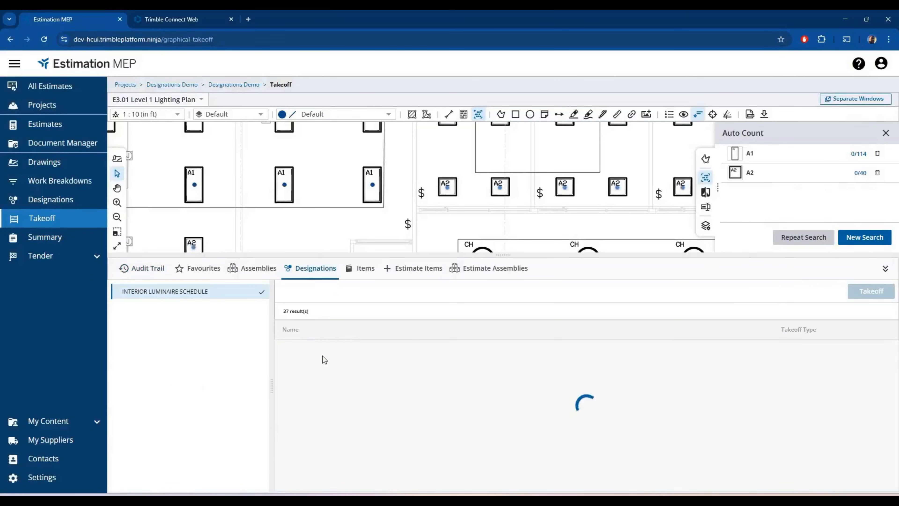
{"action": "left_click", "coordinate": [339, 397]}
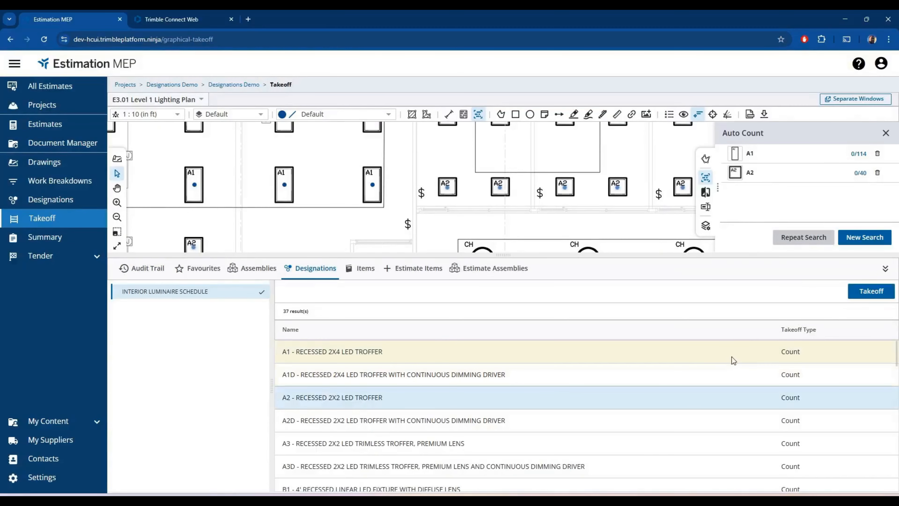
{"action": "left_click", "coordinate": [865, 291]}
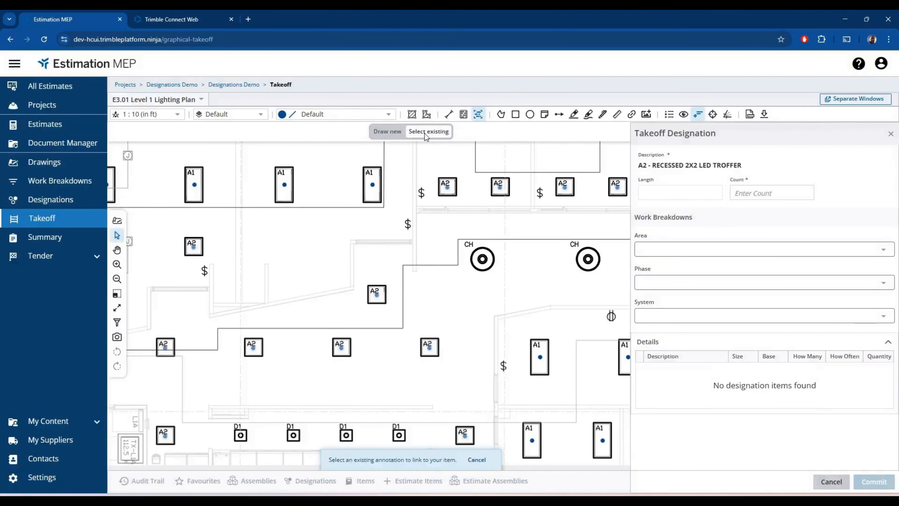
{"action": "left_click", "coordinate": [447, 187]}
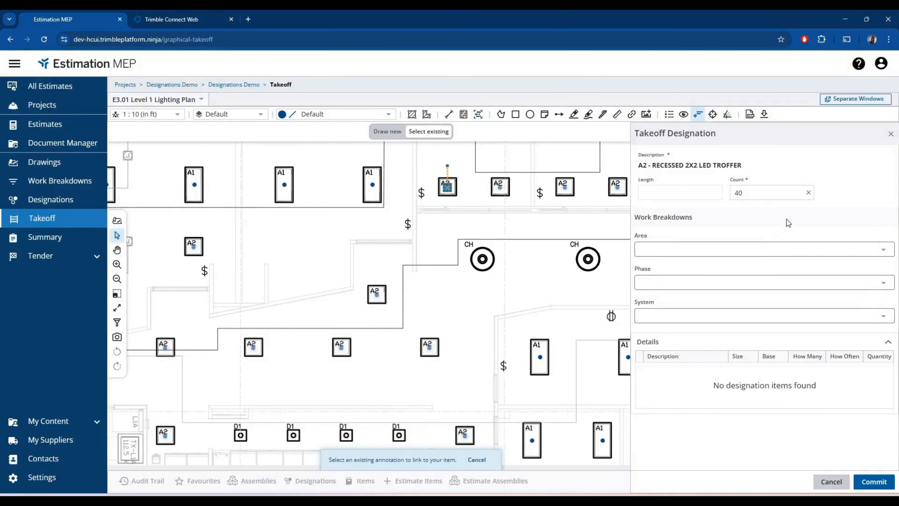
{"action": "left_click", "coordinate": [867, 482]}
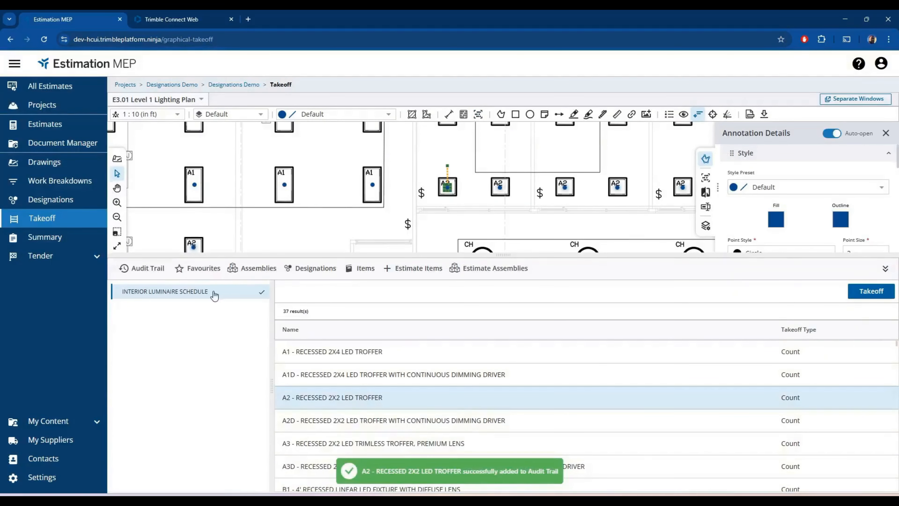
- Examine the component items of the A1 and A2 takeoffs in the audit trail
{"action": "left_click", "coordinate": [149, 269]}
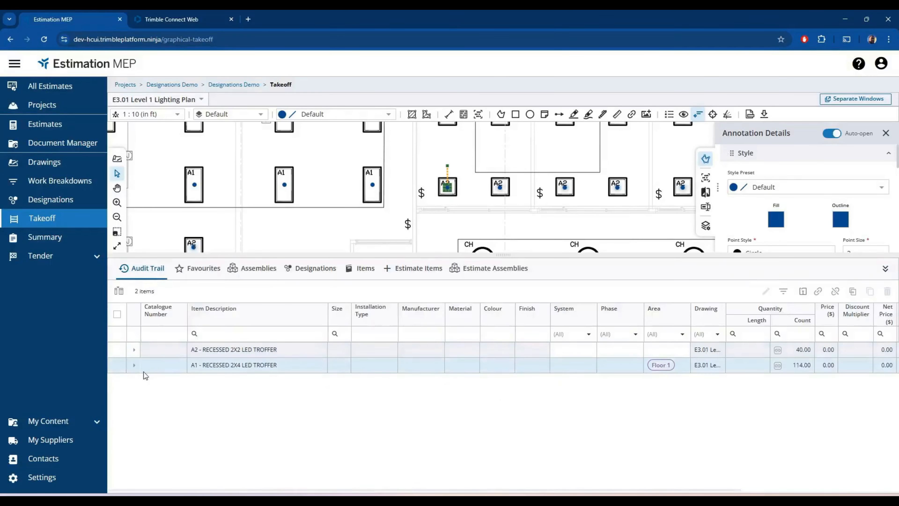
{"action": "left_click", "coordinate": [133, 365]}
{"action": "left_click", "coordinate": [134, 349]}
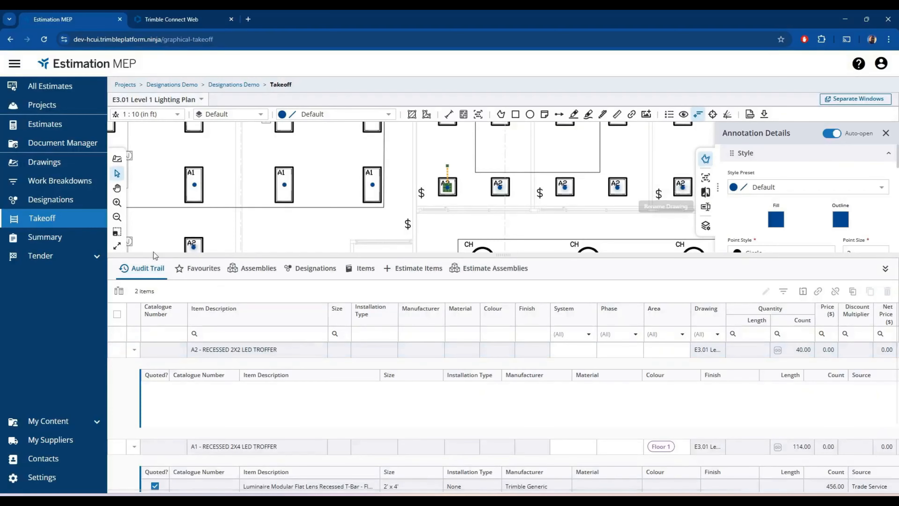
- View the quote request form for the A1 and A2 designations in the estimate summary, and cancel it without sending
{"action": "left_click", "coordinate": [52, 243]}
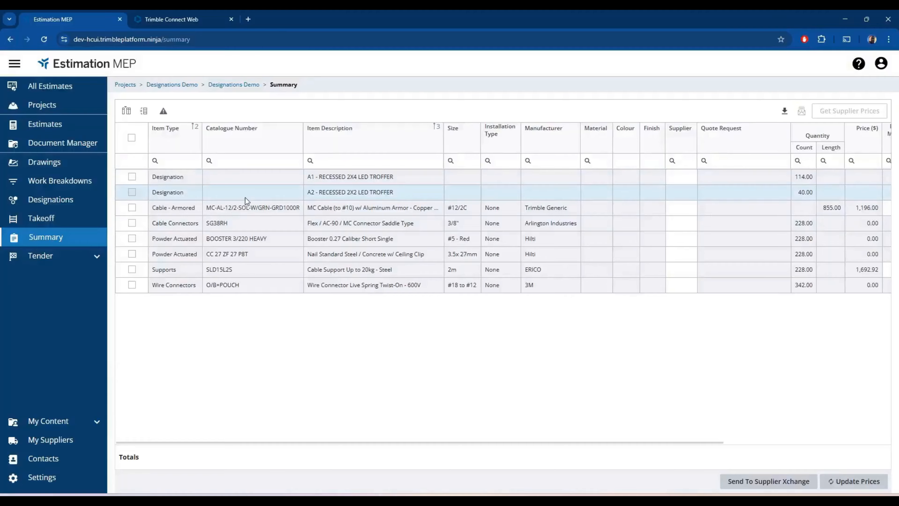
{"action": "left_click", "coordinate": [131, 176]}
{"action": "left_click", "coordinate": [131, 192]}
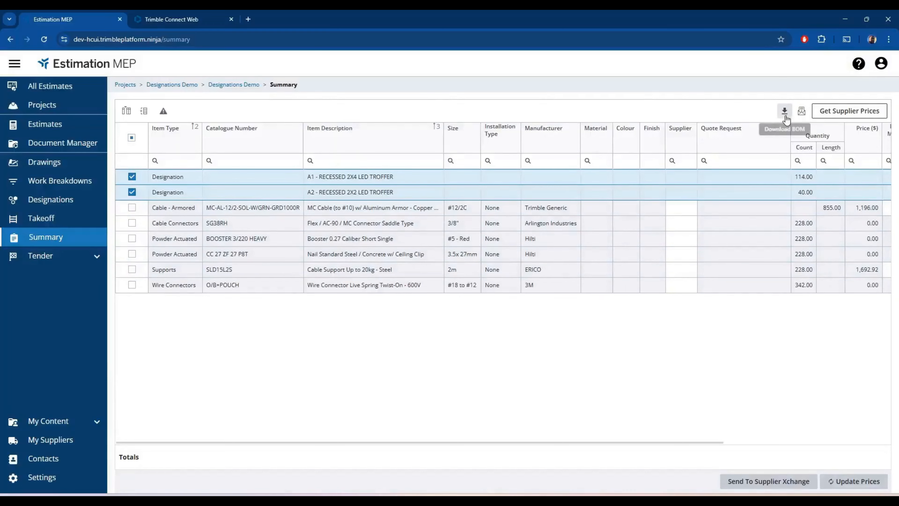
{"action": "left_click", "coordinate": [802, 110]}
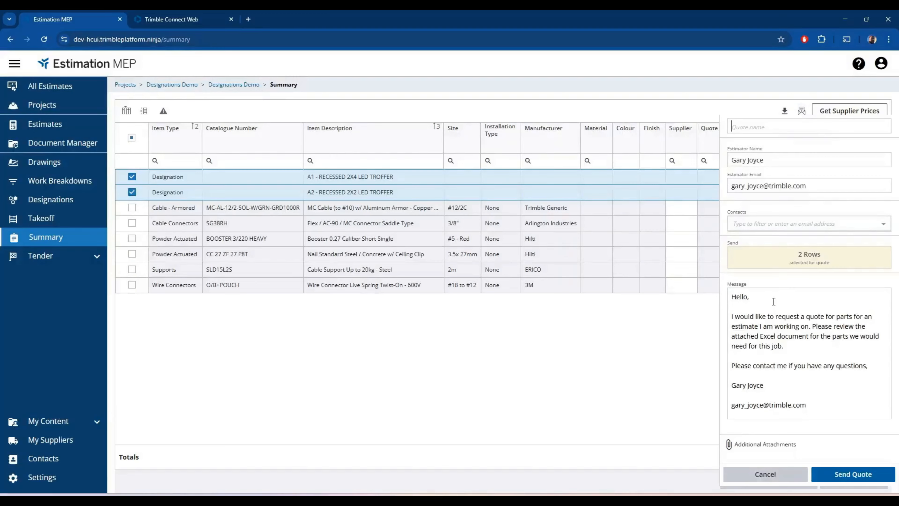
{"action": "left_click", "coordinate": [786, 477]}
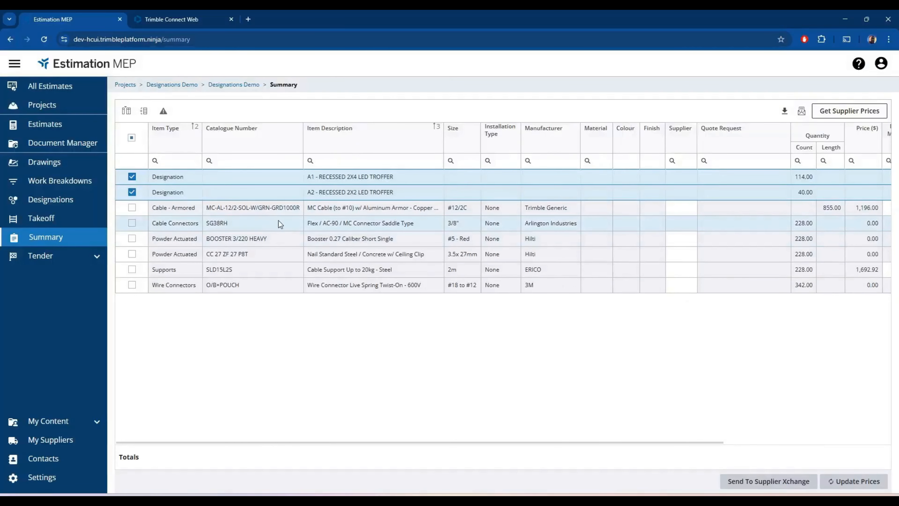
- Add a tender quote described as Luminaires from supplier Electricals Easy Inc with a cost of $3,500
{"action": "left_click", "coordinate": [492, 153]}
{"action": "type", "text": "3500"}
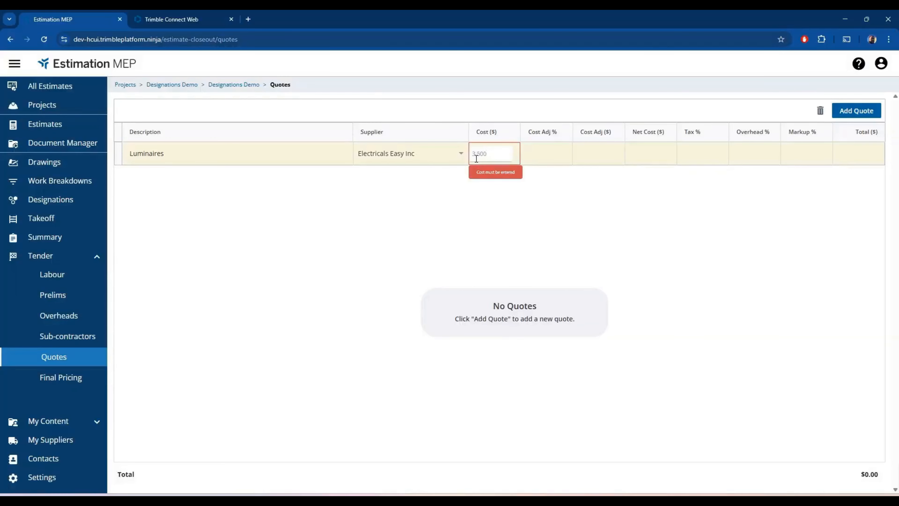
{"action": "key", "text": "Return"}
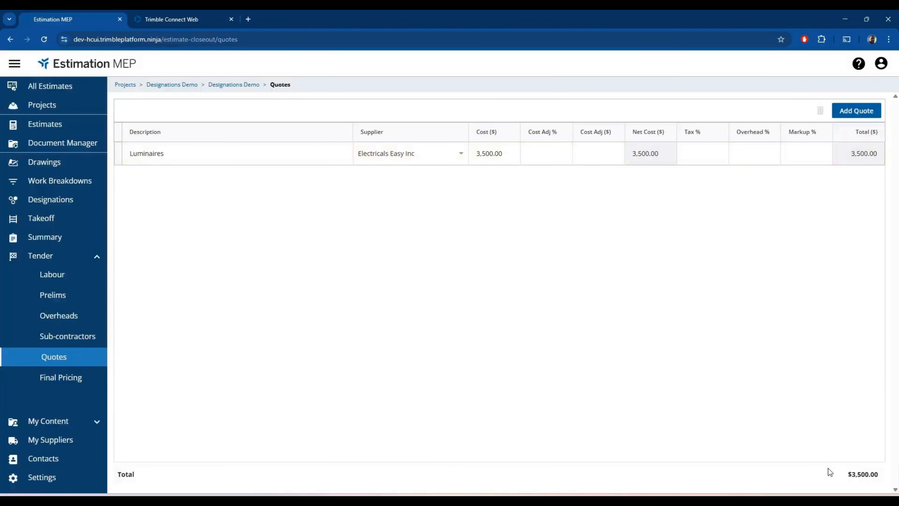
- Check the A2 takeoff's component items, and add the 2x2 Drop-in 2L 277v lighting template assembly to the A2 - RECESSED 2X2 LED TROFFER designation
{"action": "left_click", "coordinate": [41, 218]}
{"action": "left_click", "coordinate": [134, 350]}
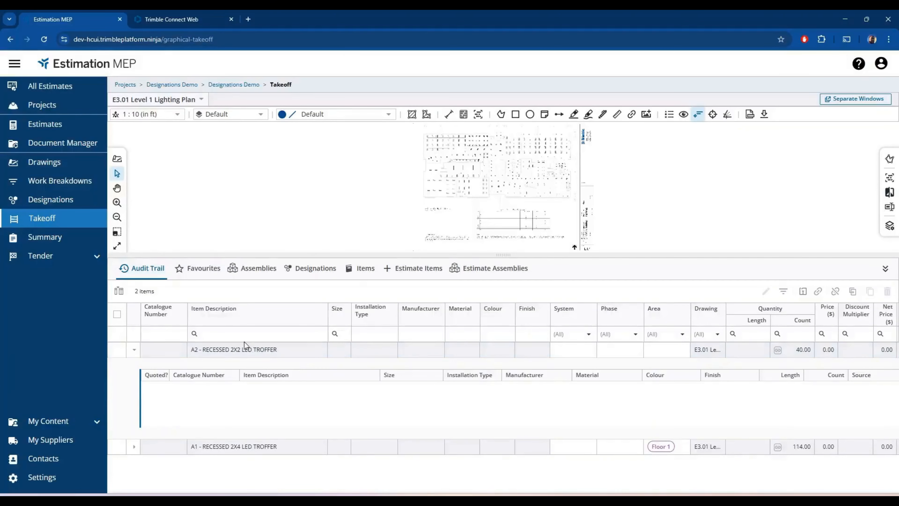
{"action": "left_click", "coordinate": [73, 201]}
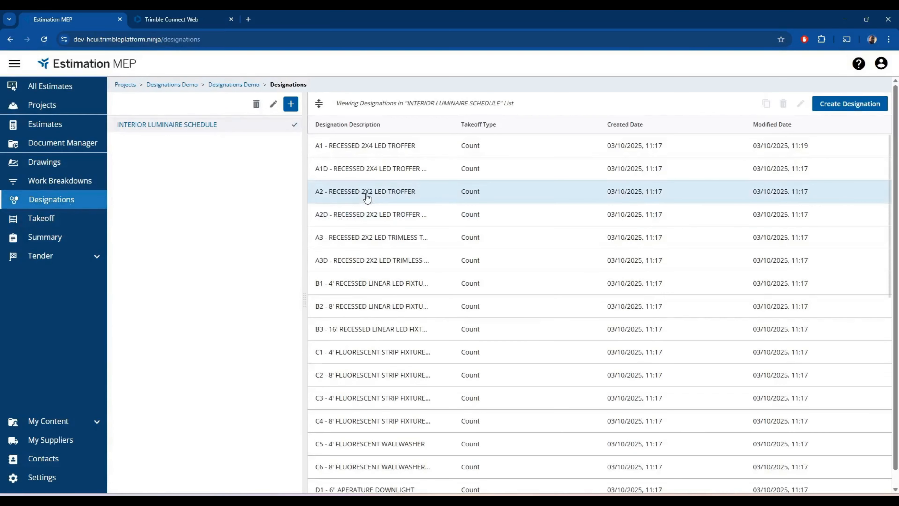
{"action": "double_click", "coordinate": [367, 193]}
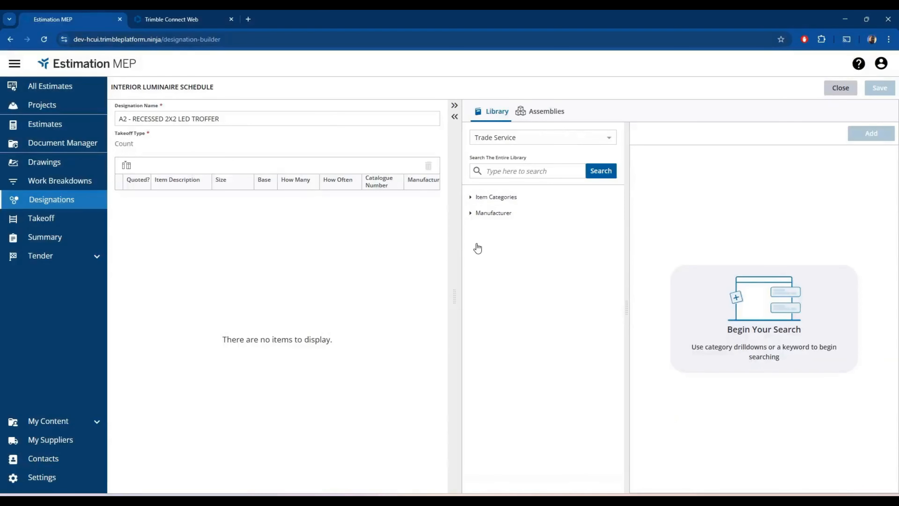
{"action": "left_click", "coordinate": [544, 111]}
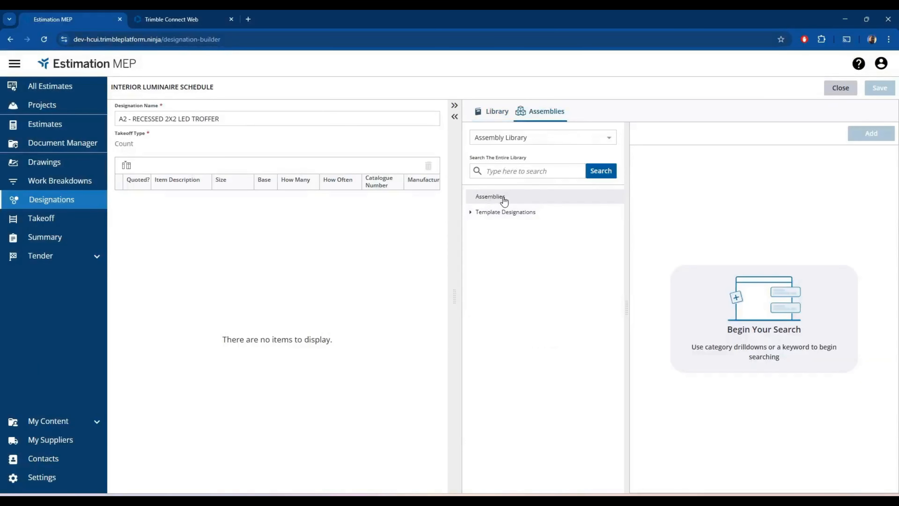
{"action": "left_click", "coordinate": [472, 213]}
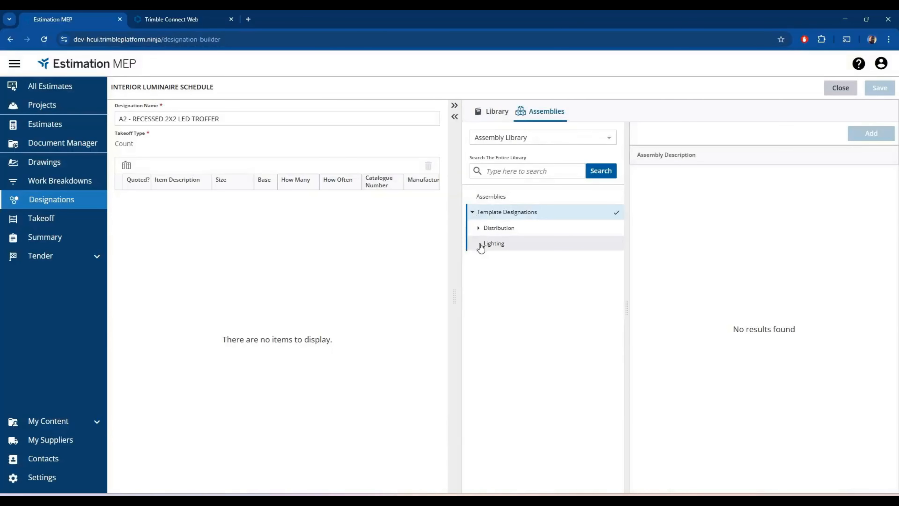
{"action": "left_click", "coordinate": [494, 244]}
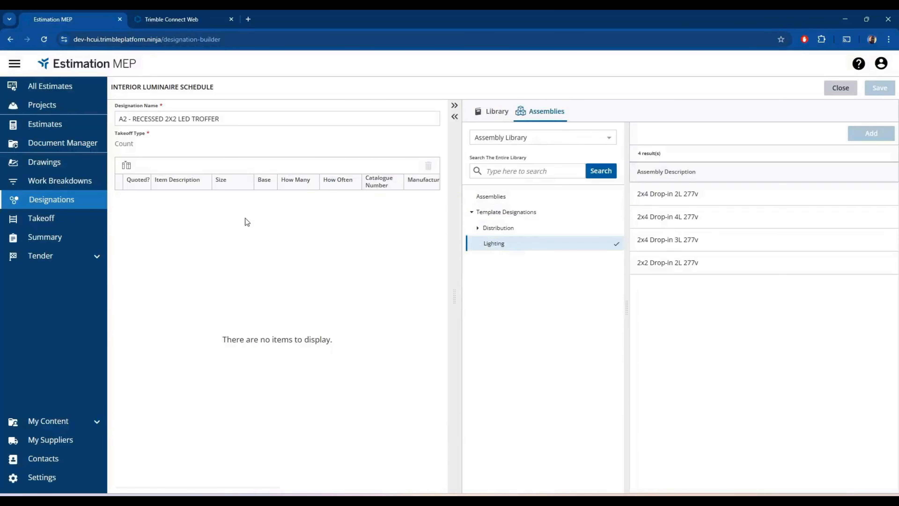
{"action": "double_click", "coordinate": [718, 263]}
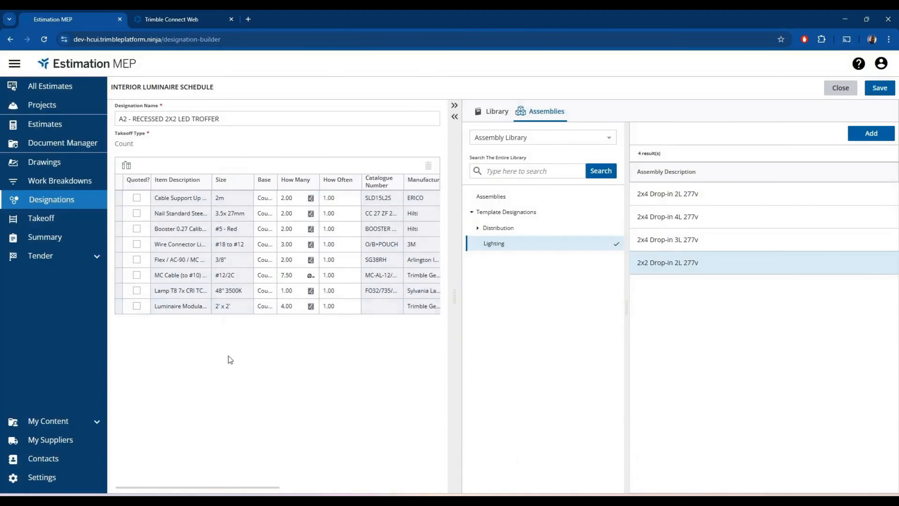
- Mark the 2' x 2' luminaire and the T8 lamp as quoted in the A2 designation, save it and return to the designations list
{"action": "left_click", "coordinate": [137, 305]}
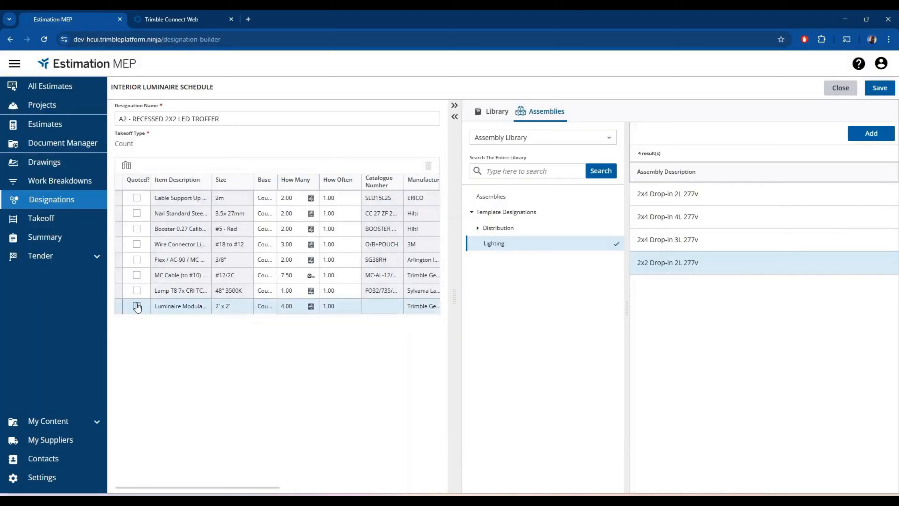
{"action": "left_click", "coordinate": [137, 290]}
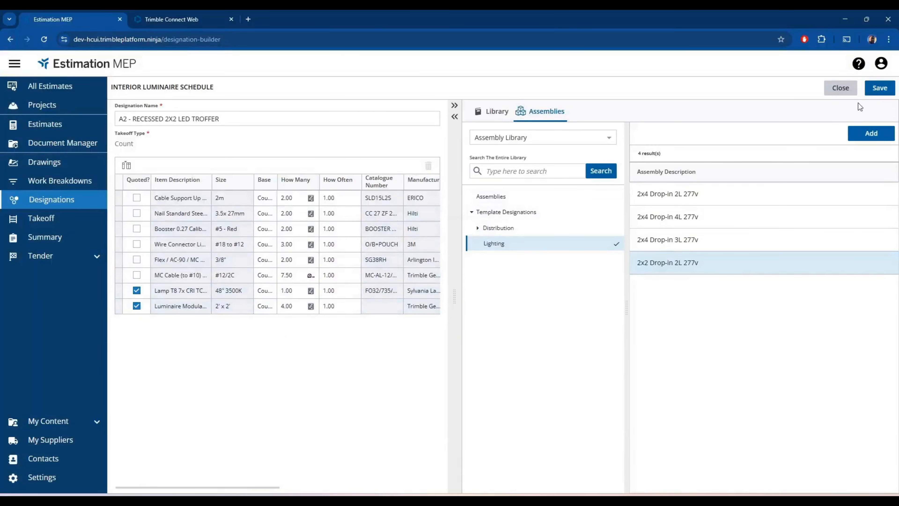
{"action": "left_click", "coordinate": [875, 90]}
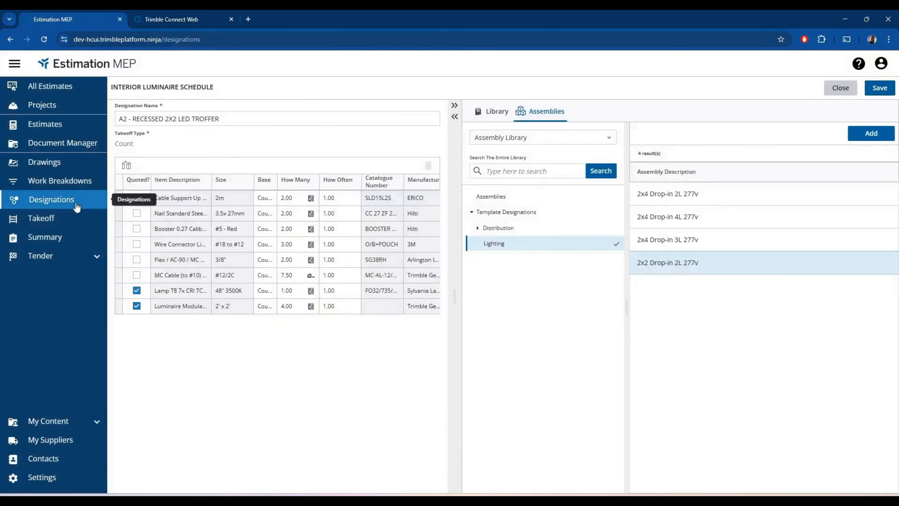
{"action": "left_click", "coordinate": [99, 200]}
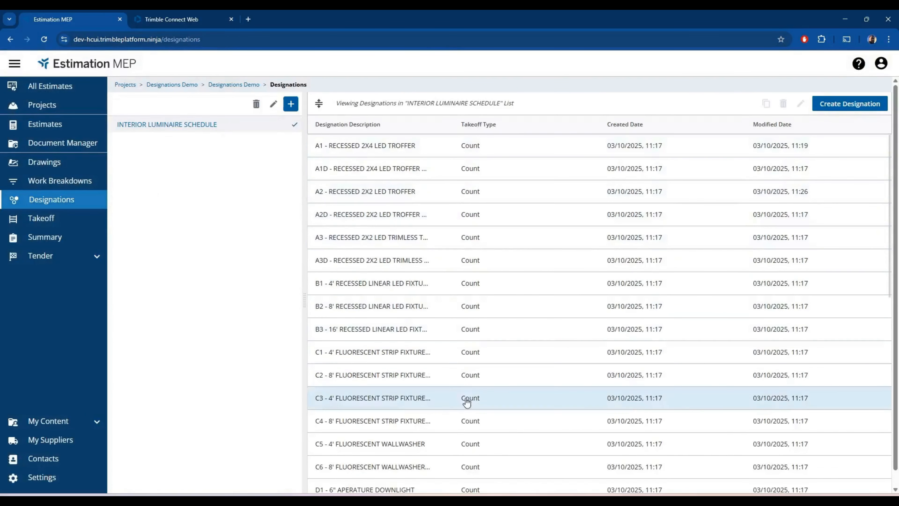
- Examine the component items of the A2 and A1 takeoffs in the audit trail and the quantities in the estimate summary
{"action": "left_click", "coordinate": [59, 226]}
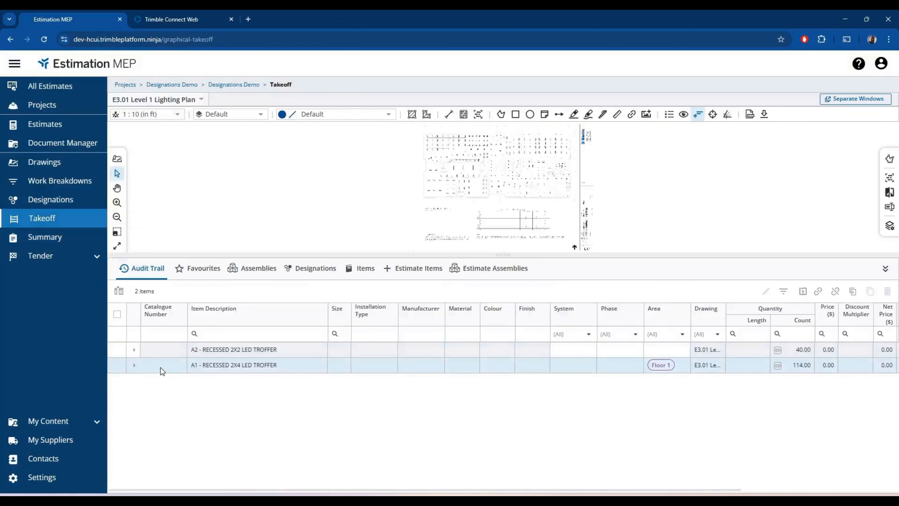
{"action": "left_click", "coordinate": [133, 350]}
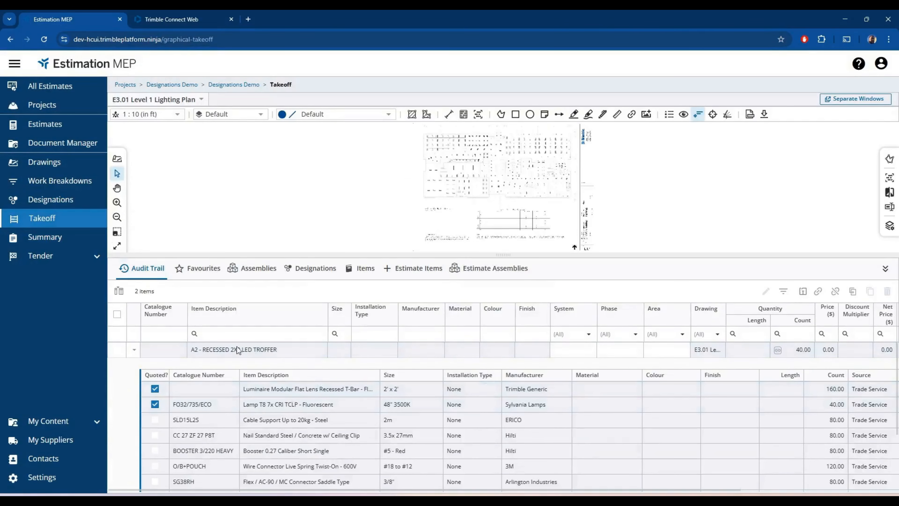
{"action": "scroll", "coordinate": [237, 350], "scroll_direction": "down", "scroll_amount": 3}
{"action": "left_click", "coordinate": [133, 437]}
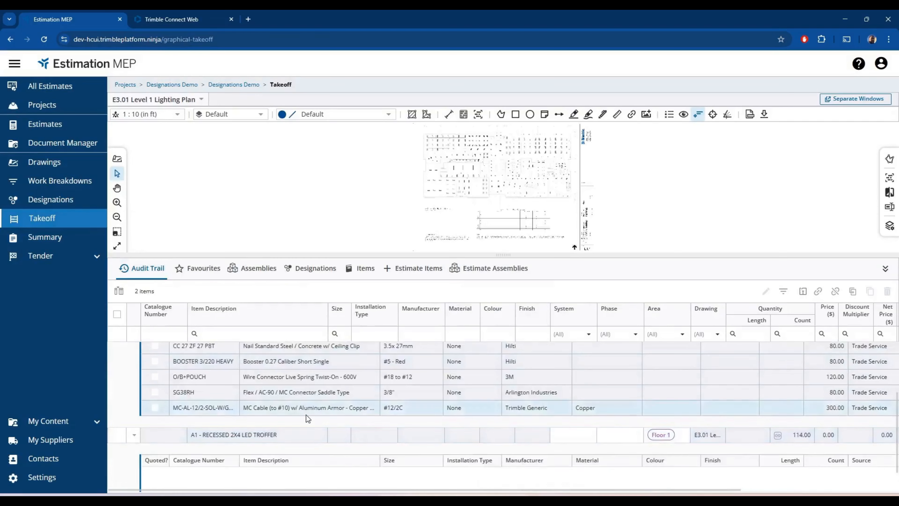
{"action": "scroll", "coordinate": [306, 418], "scroll_direction": "down", "scroll_amount": 3}
{"action": "scroll", "coordinate": [306, 371], "scroll_direction": "up", "scroll_amount": 5}
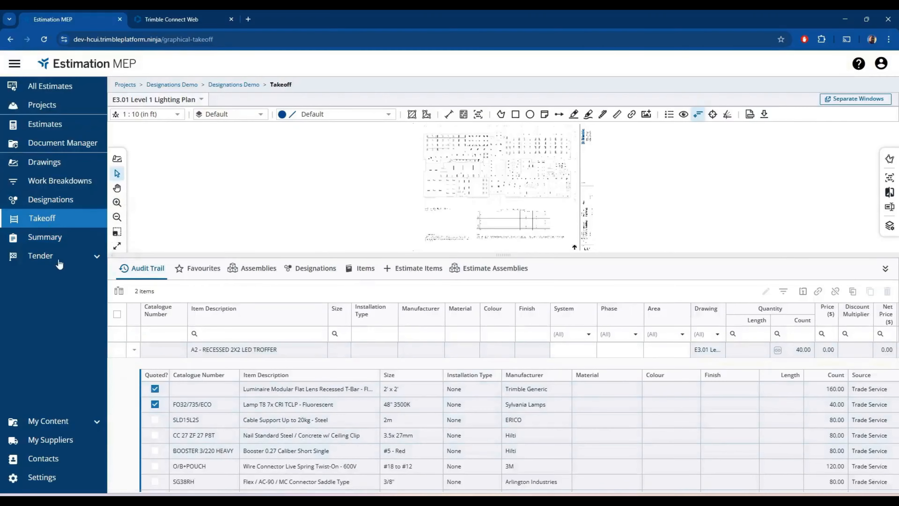
{"action": "left_click", "coordinate": [48, 245]}
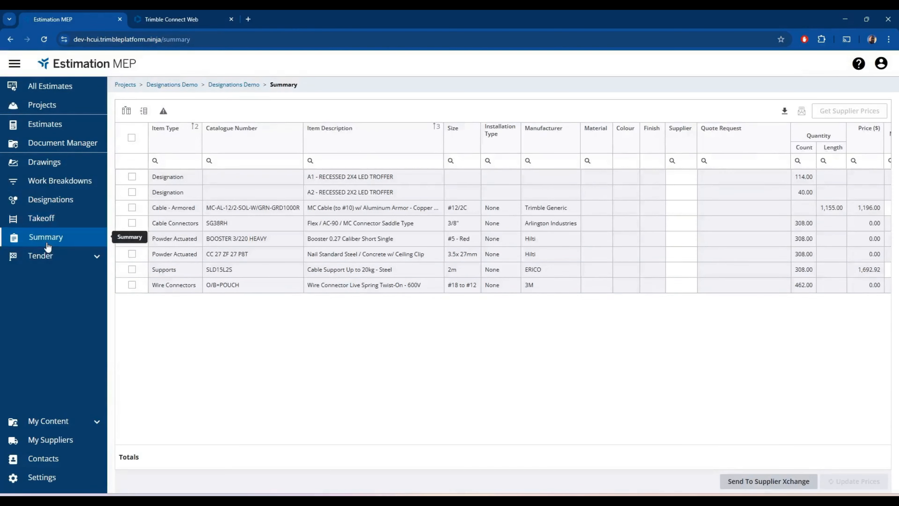